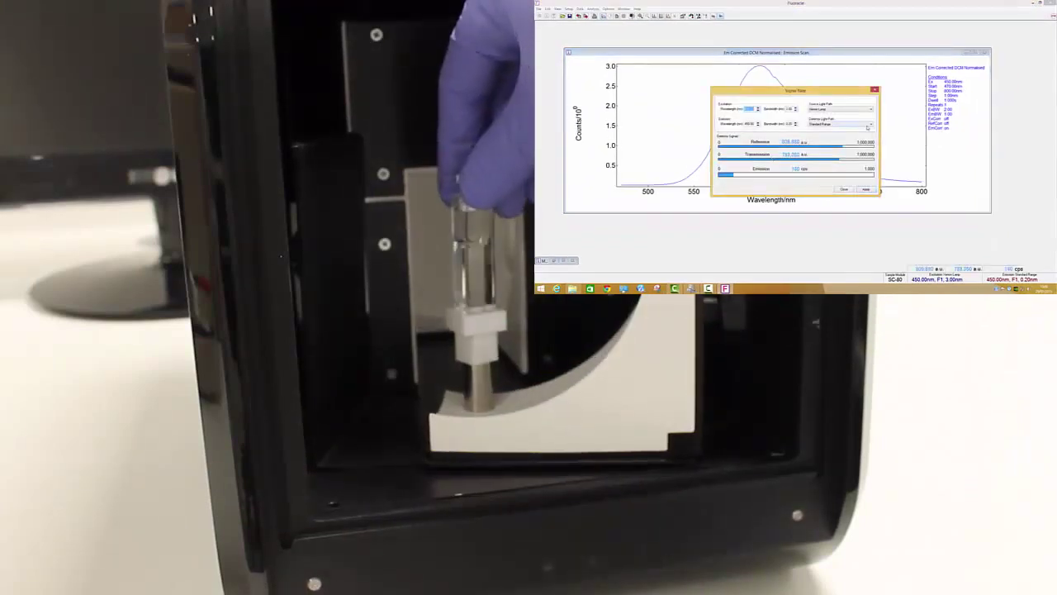
Switch the detector light path to Visible Sphere
click(869, 124)
click(864, 132)
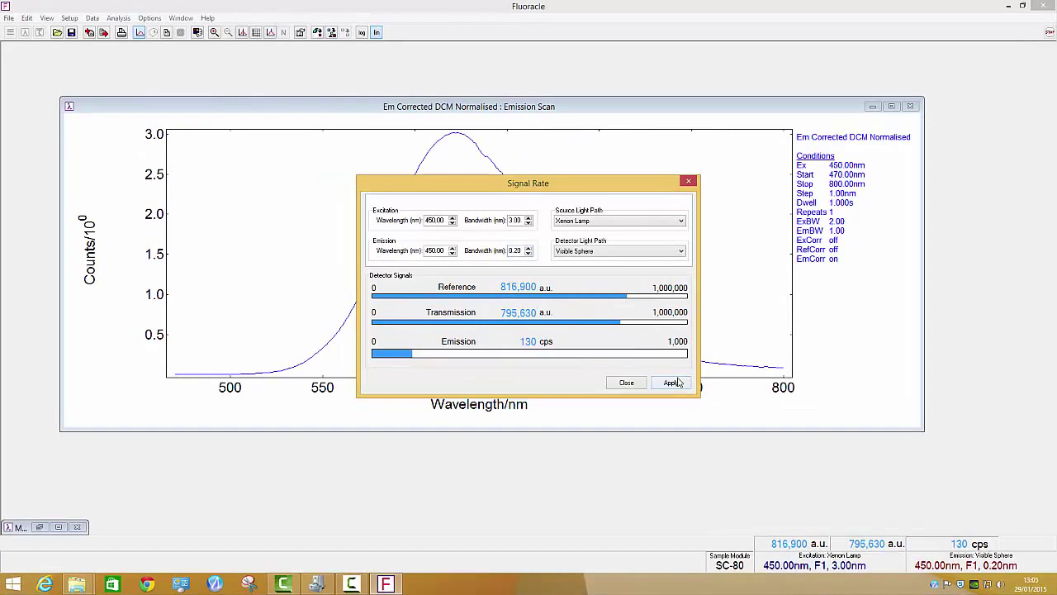
Close the signal readout and start an emission scan setup with 450 nm excitation
click(627, 383)
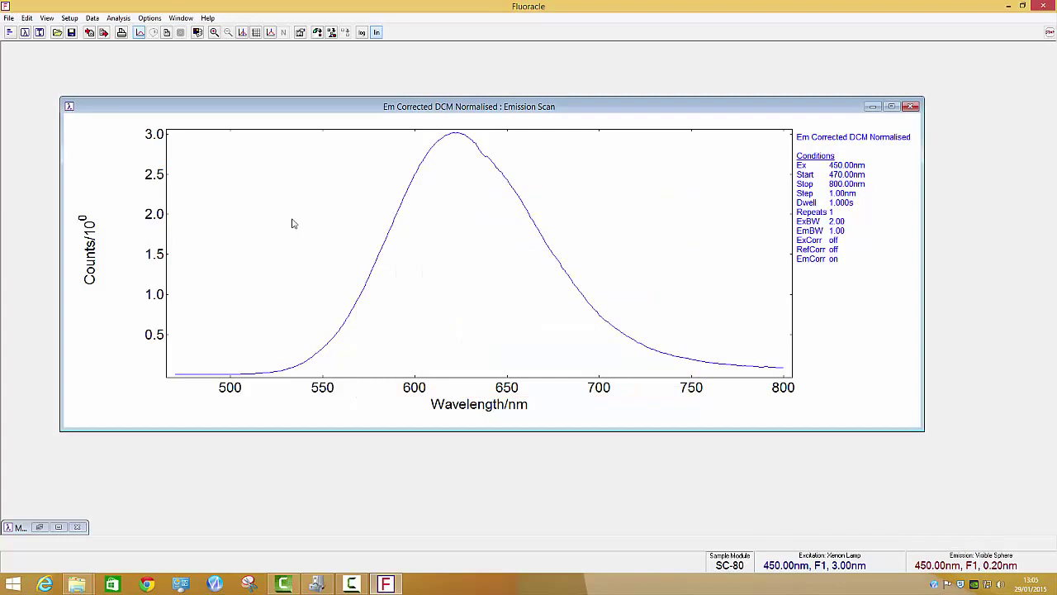
click(26, 34)
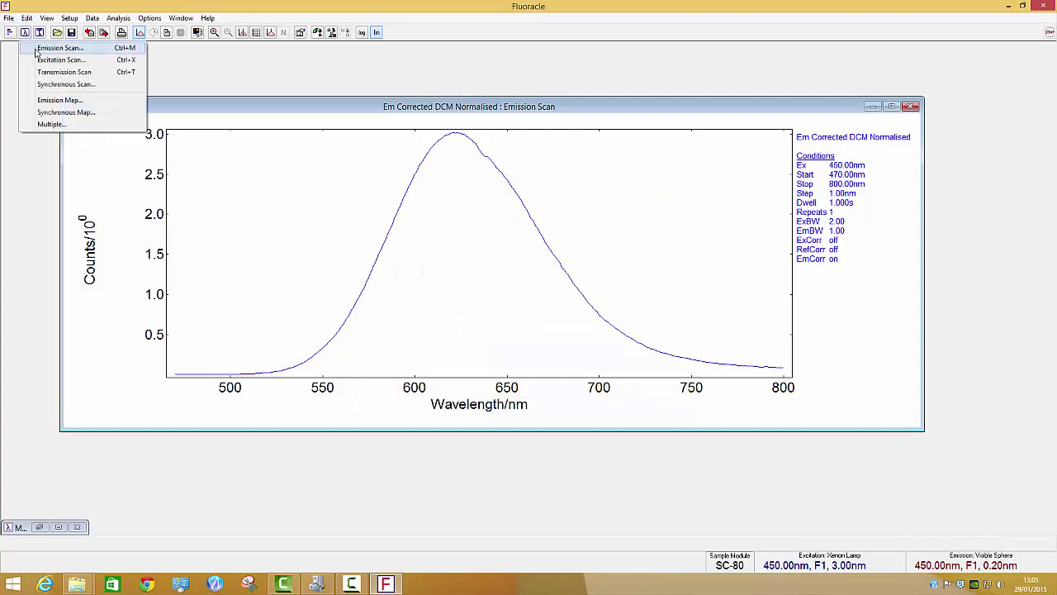
click(49, 48)
drag(473, 194, 621, 155)
click(625, 200)
drag(662, 223, 621, 222)
text(450)
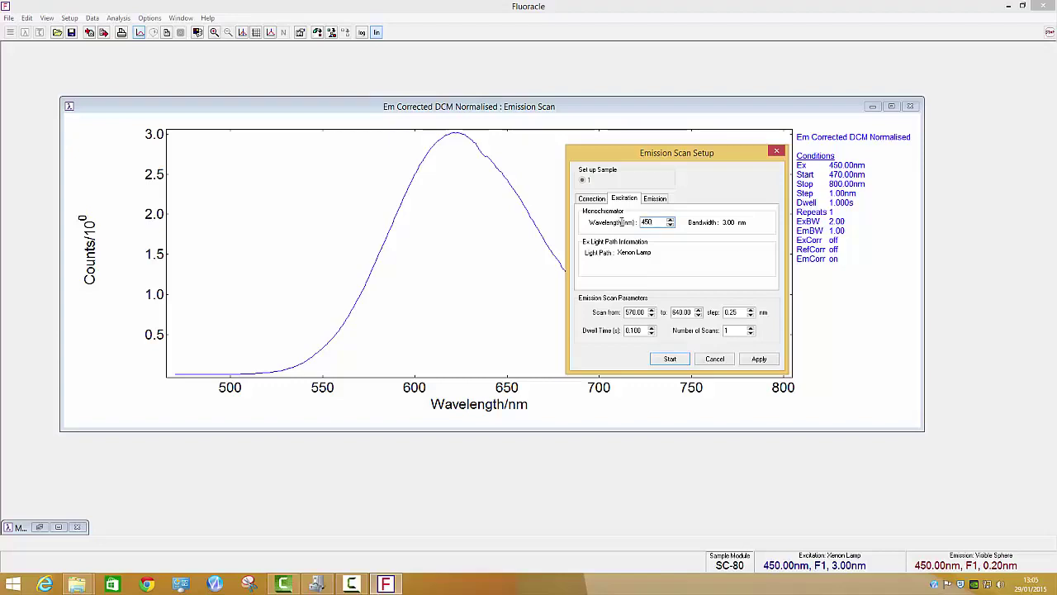
key(Tab)
Set the scan to 430–800 nm in 0.20 nm steps with 0.5 s dwell, and apply
double_click(646, 312)
text(430)
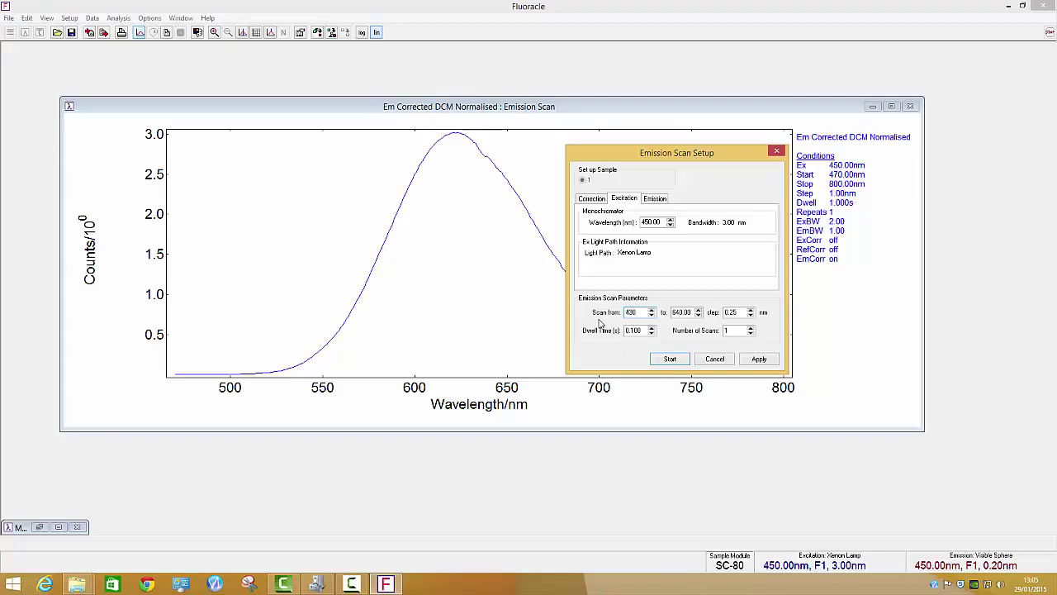
key(Tab)
text(800)
key(Tab)
text(0.2)
key(Tab)
text(0.)
click(757, 361)
Enable excitation correction and the emission correction file, then apply
click(654, 199)
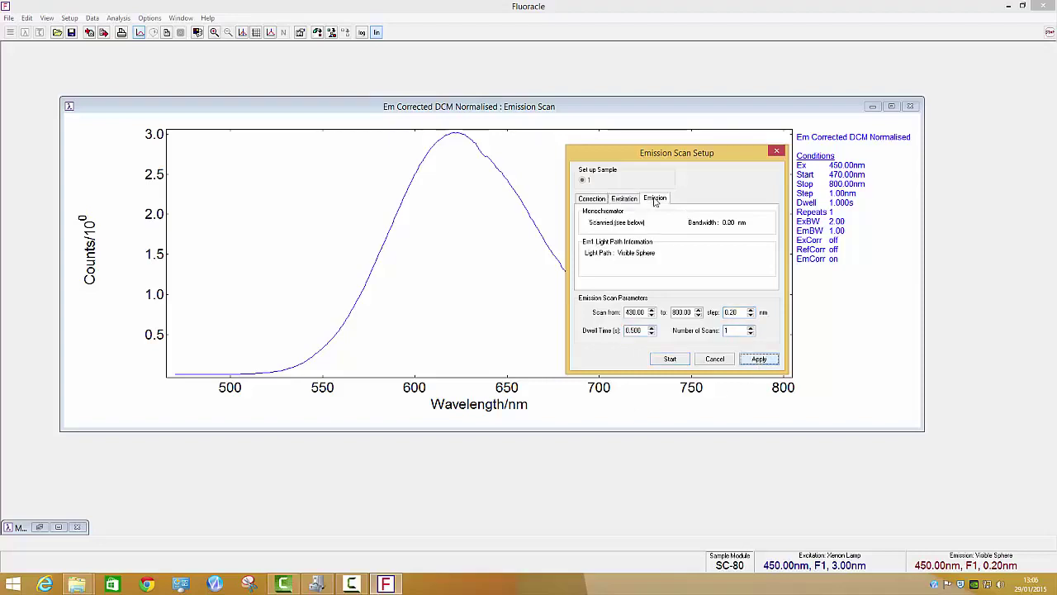
click(591, 199)
click(595, 234)
click(600, 249)
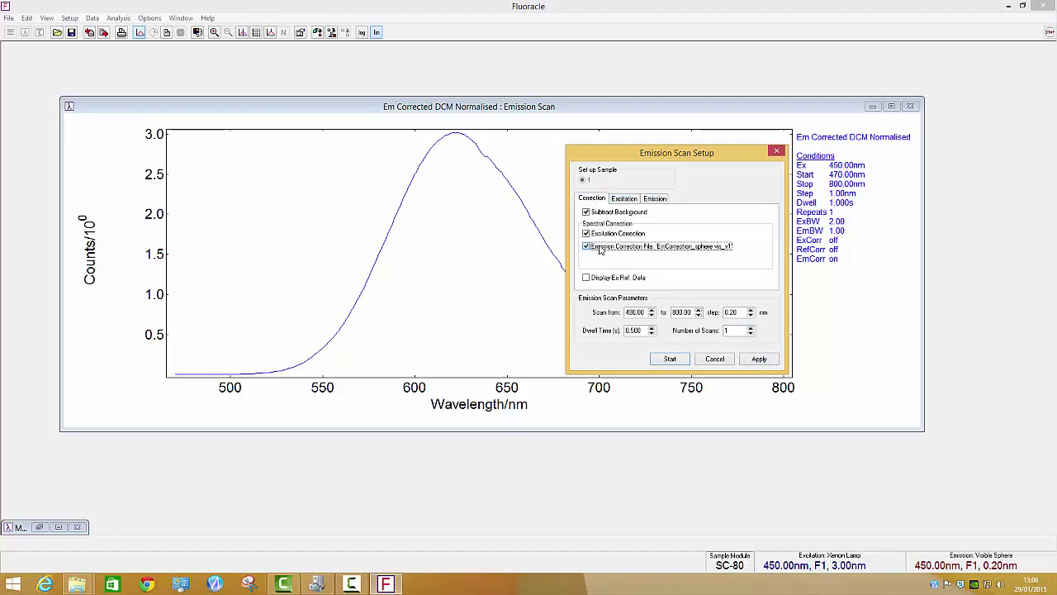
click(759, 360)
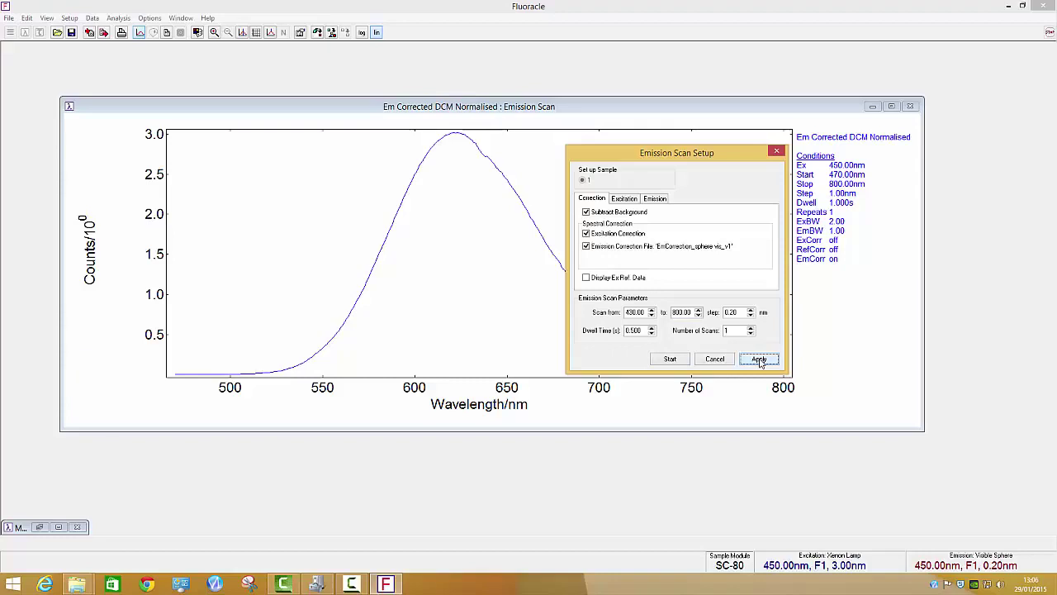
Scan the EthOH reference, then start a second emission scan for the DCM in EthOH sample
click(670, 358)
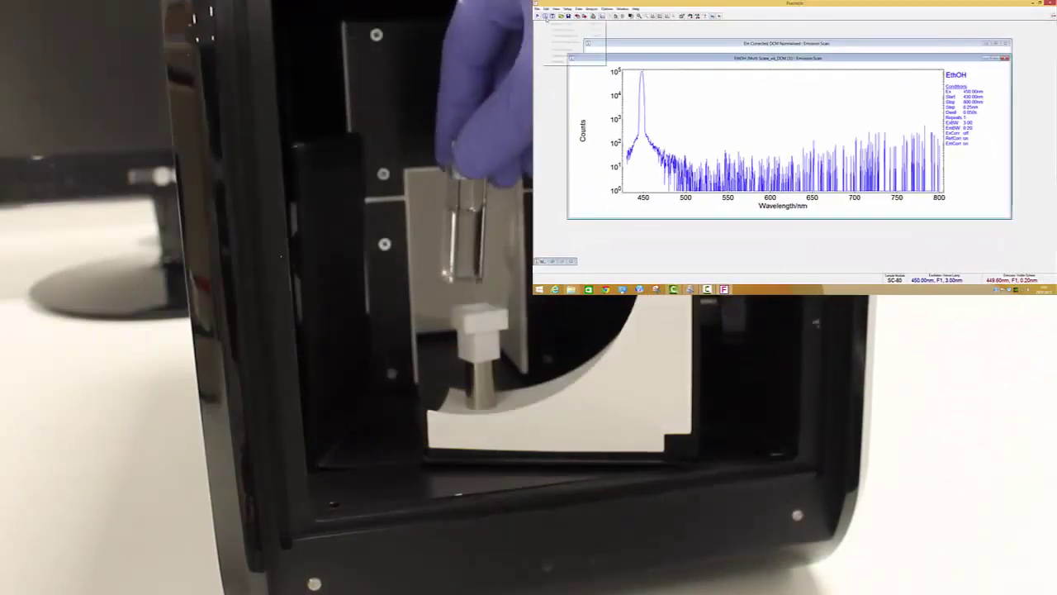
click(561, 32)
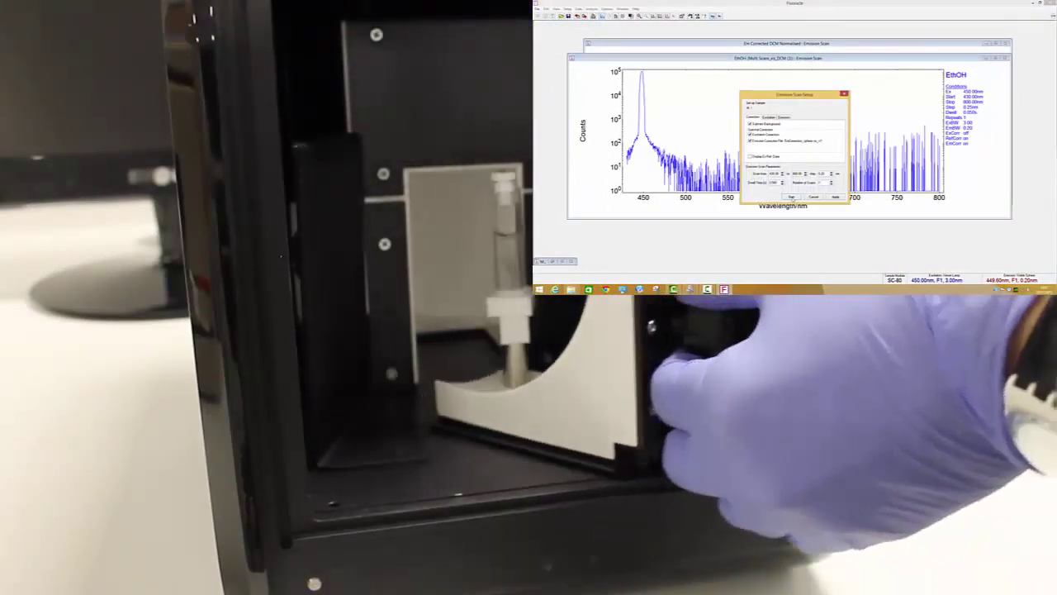
click(791, 198)
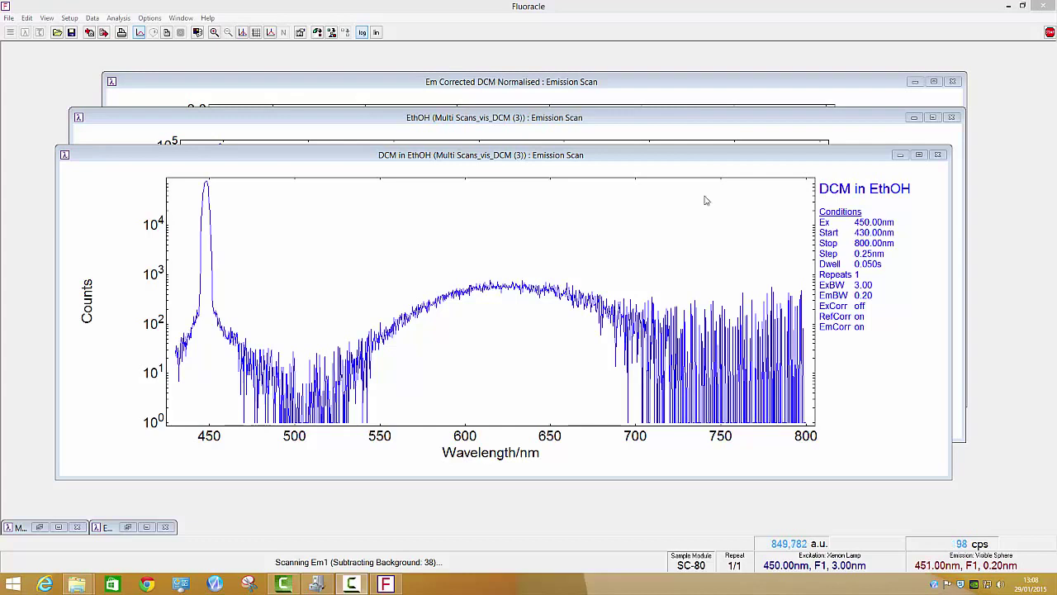
Insert the DCM in EthOH scan into the EthOH plot so both curves overlay
click(676, 131)
right_click(600, 245)
click(637, 320)
click(463, 272)
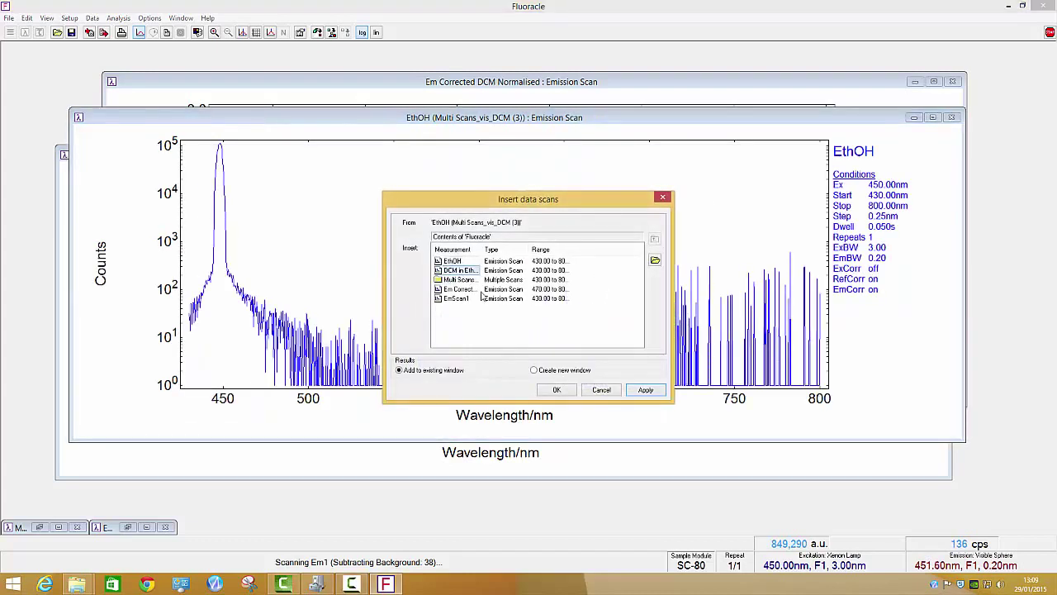
click(560, 395)
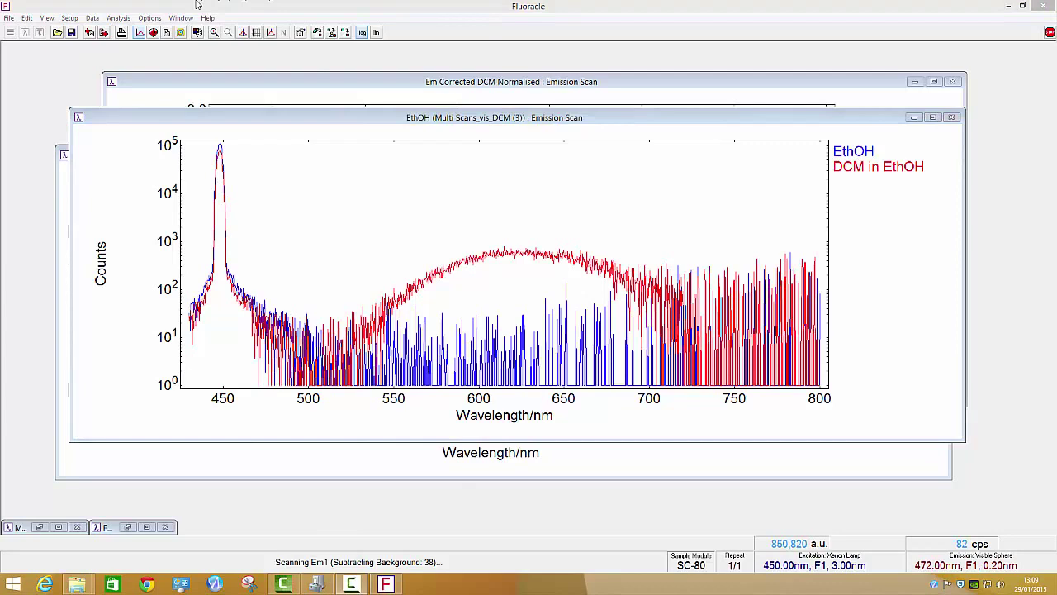
Start the Quantum Yield wizard with the sample type set to Liquid
click(118, 18)
click(145, 79)
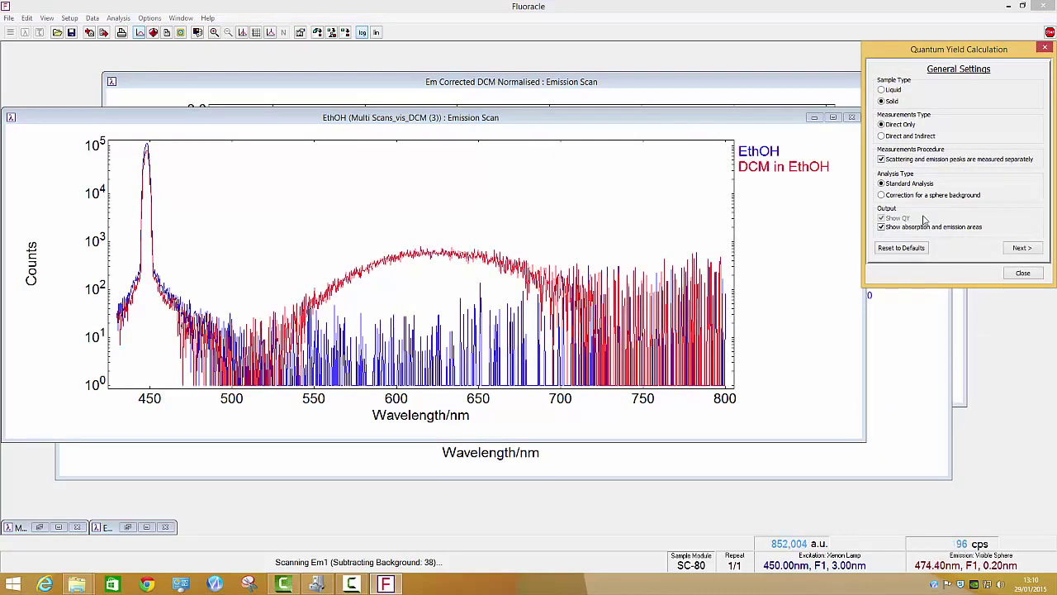
click(881, 90)
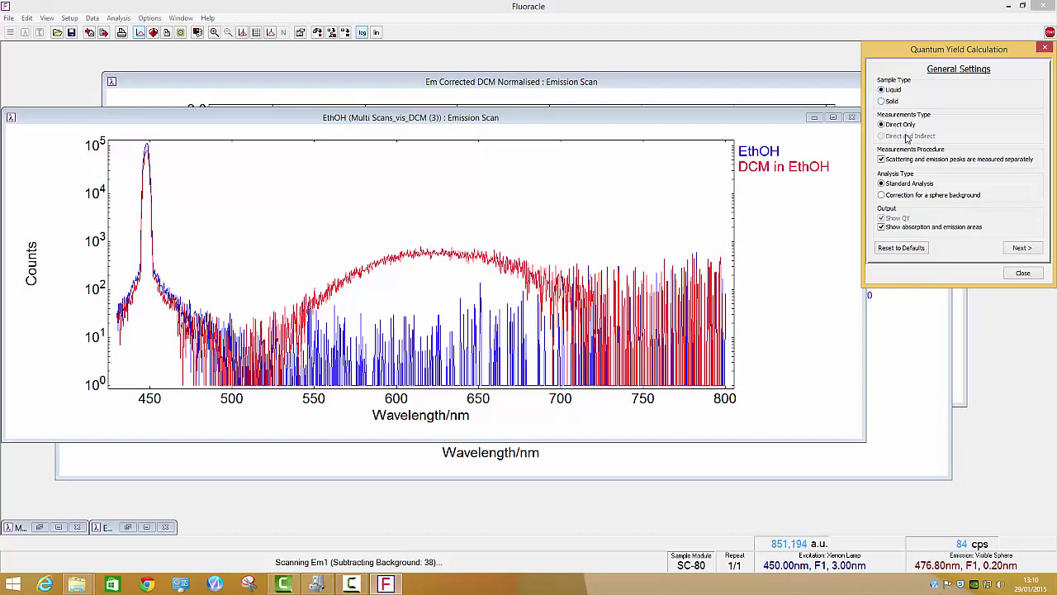
click(885, 102)
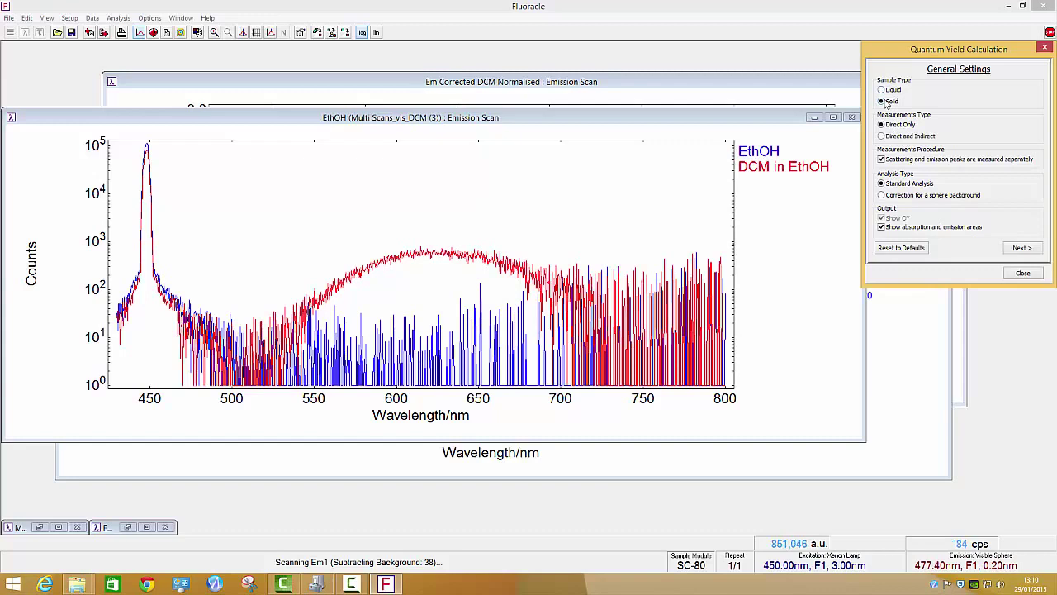
click(918, 137)
click(882, 89)
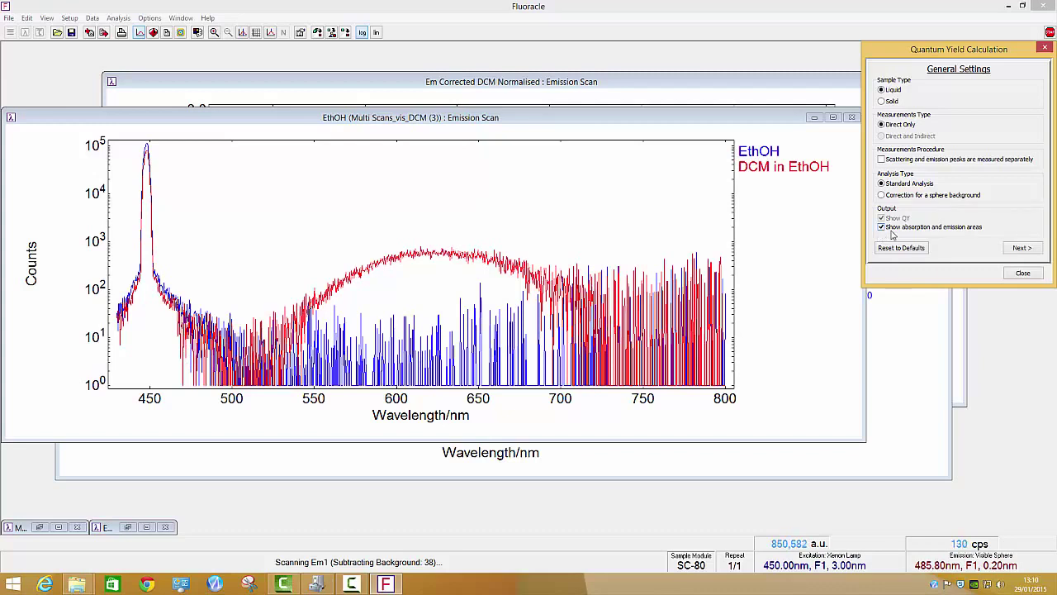
click(1021, 248)
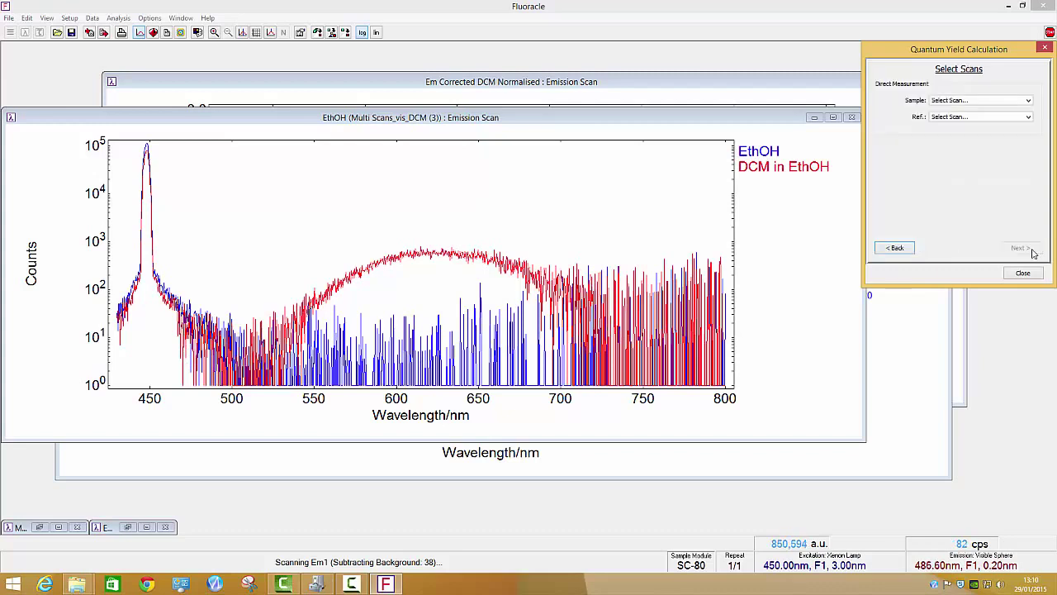
Choose DCM in EthOH as the sample scan and EthOH as the reference
click(1028, 101)
click(964, 128)
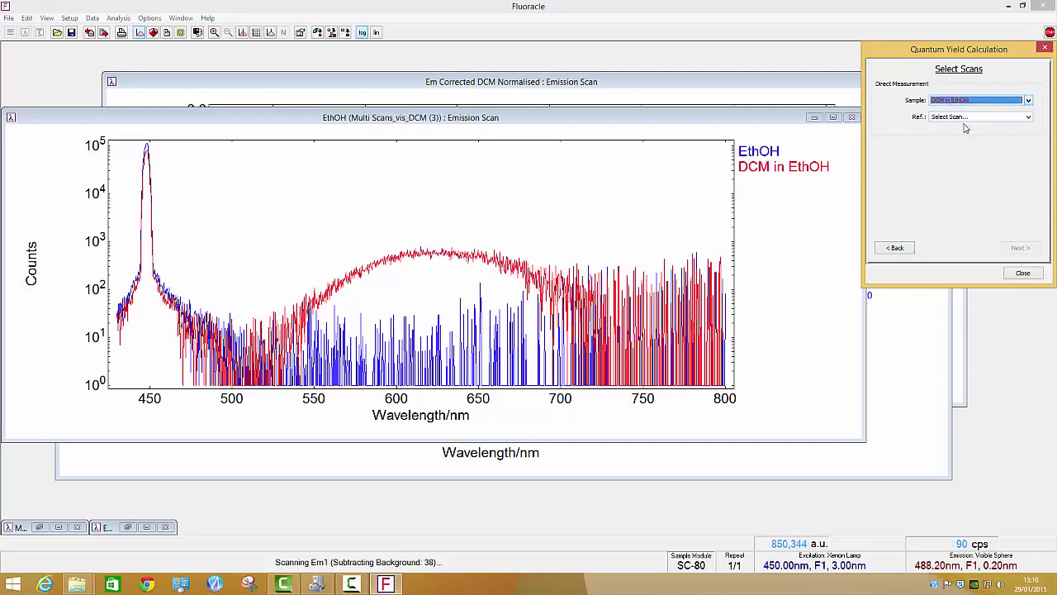
click(1028, 117)
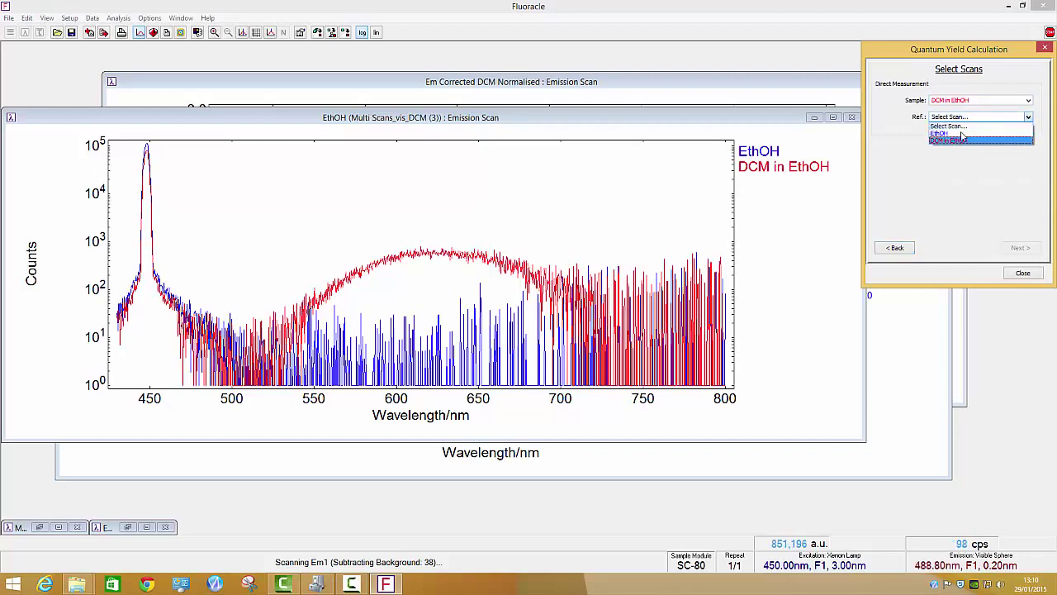
click(960, 133)
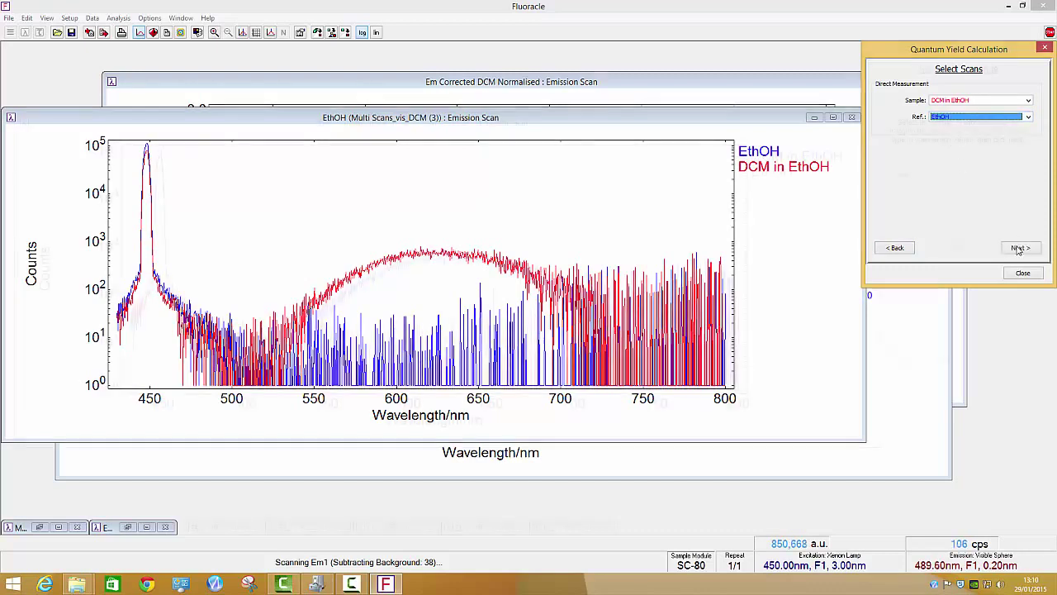
click(1020, 248)
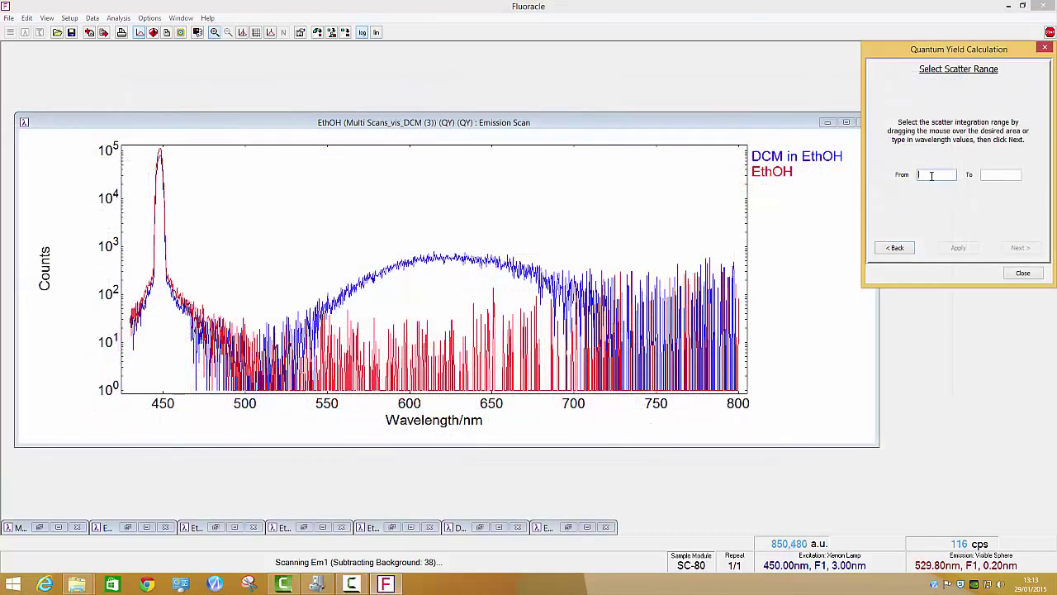
After trying 400–600 nm limits, mark scatter 437.00–458.75 nm, apply, and mark emission 527.50–721.75 nm
text(400)
key(Tab)
text(600)
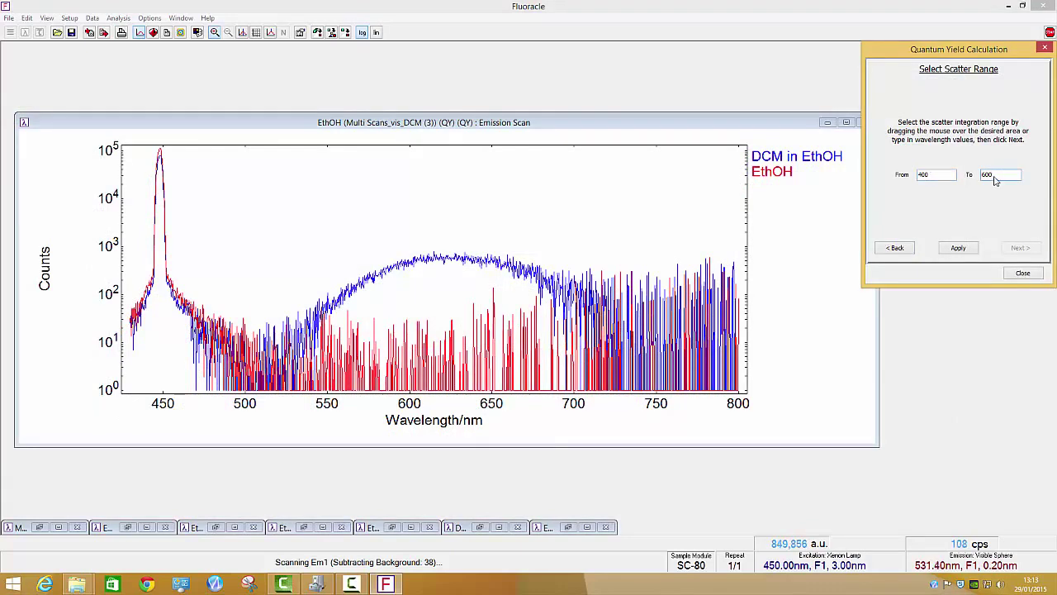
drag(995, 175, 914, 174)
key(BackSpace)
key(BackSpace)
drag(142, 273, 177, 273)
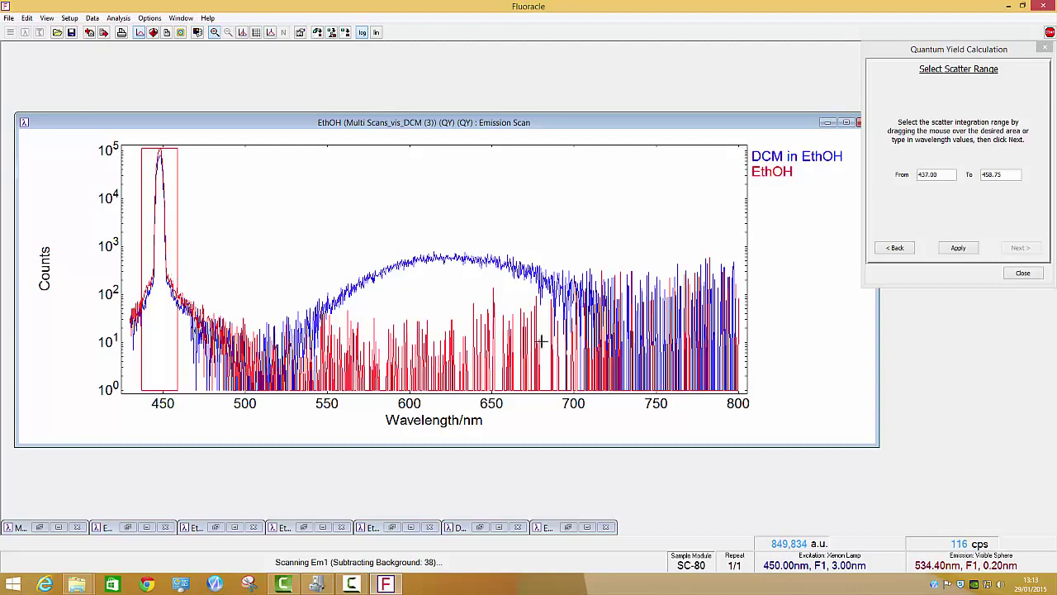
click(957, 249)
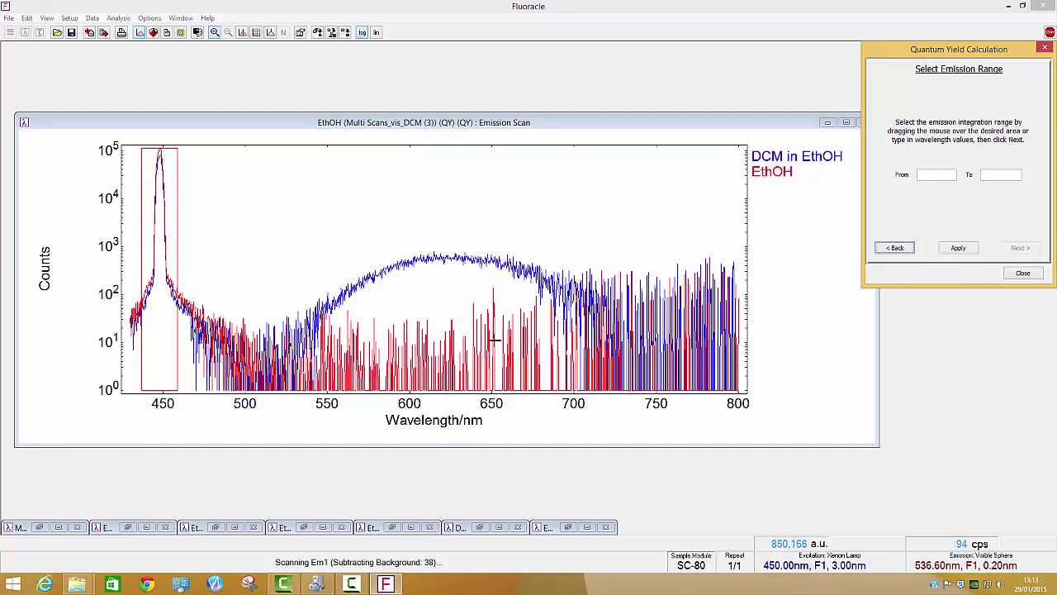
drag(290, 309, 610, 319)
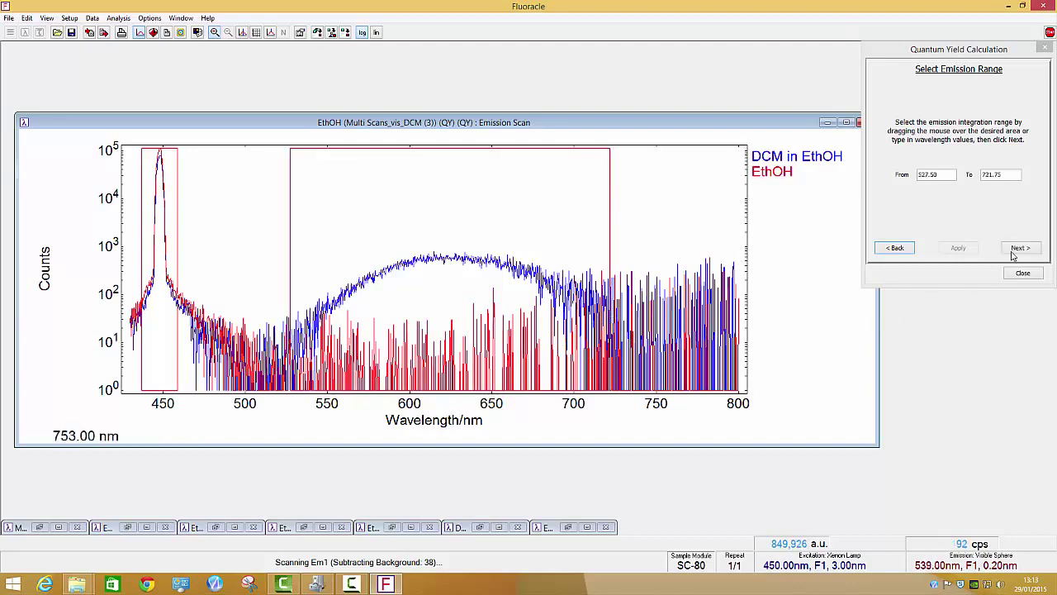
Advance the wizard to the quantum yield results
click(1019, 247)
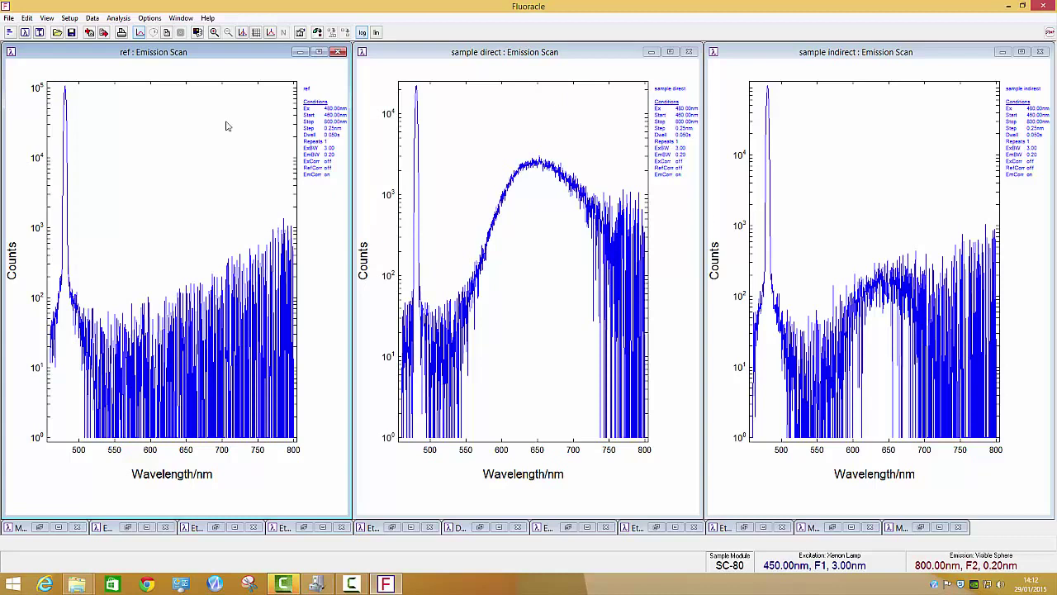
Overlay the ref, sample direct and sample indirect scans in one Multi Scans plot
click(118, 18)
click(119, 17)
click(318, 32)
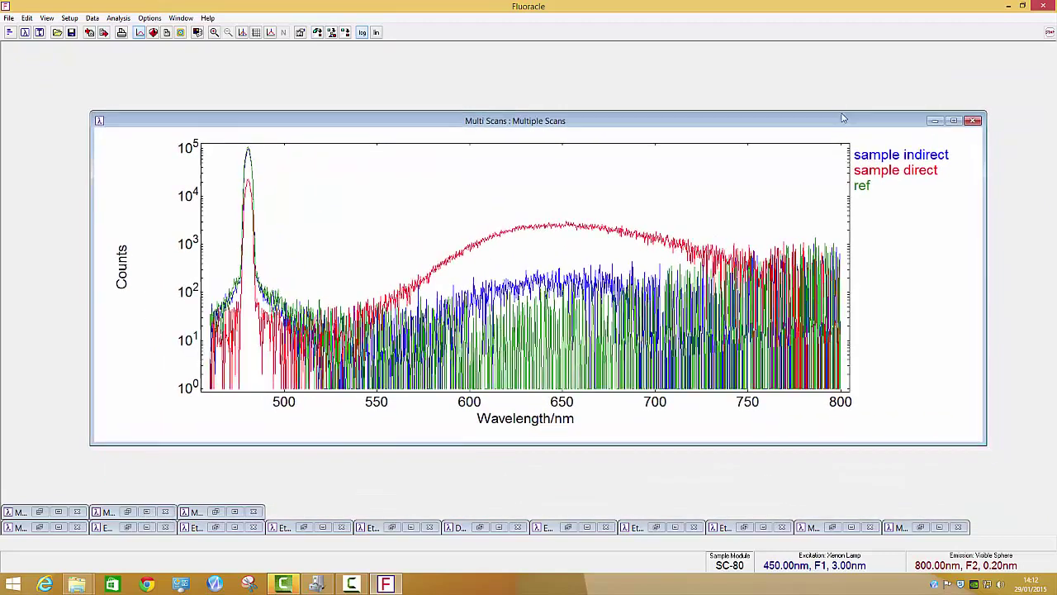
drag(842, 118, 834, 108)
Start a new Quantum Yield calculation with the sample type set to Solid
click(108, 18)
click(141, 79)
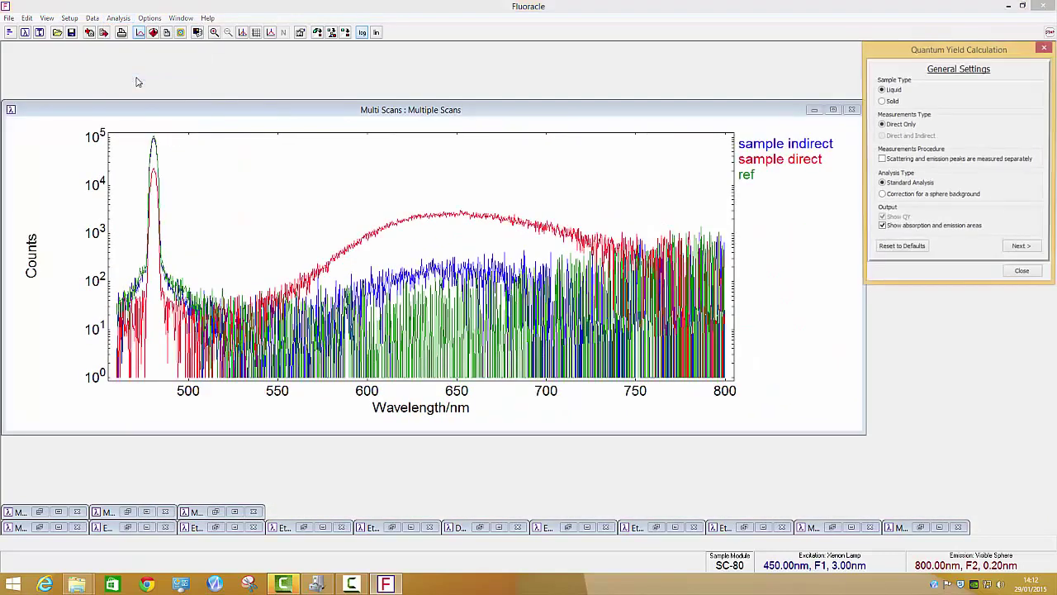
click(886, 103)
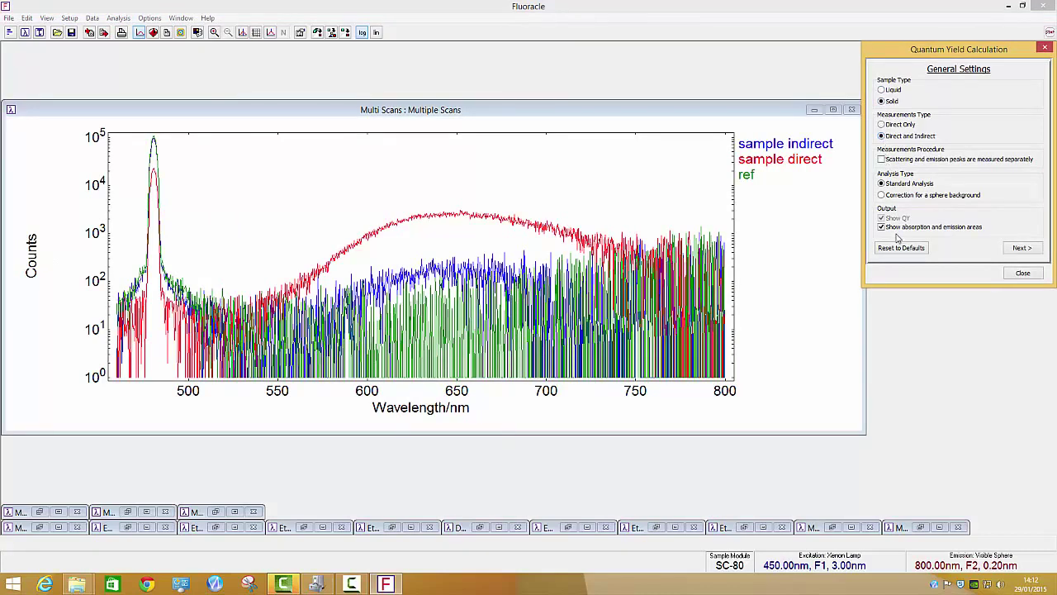
click(1036, 252)
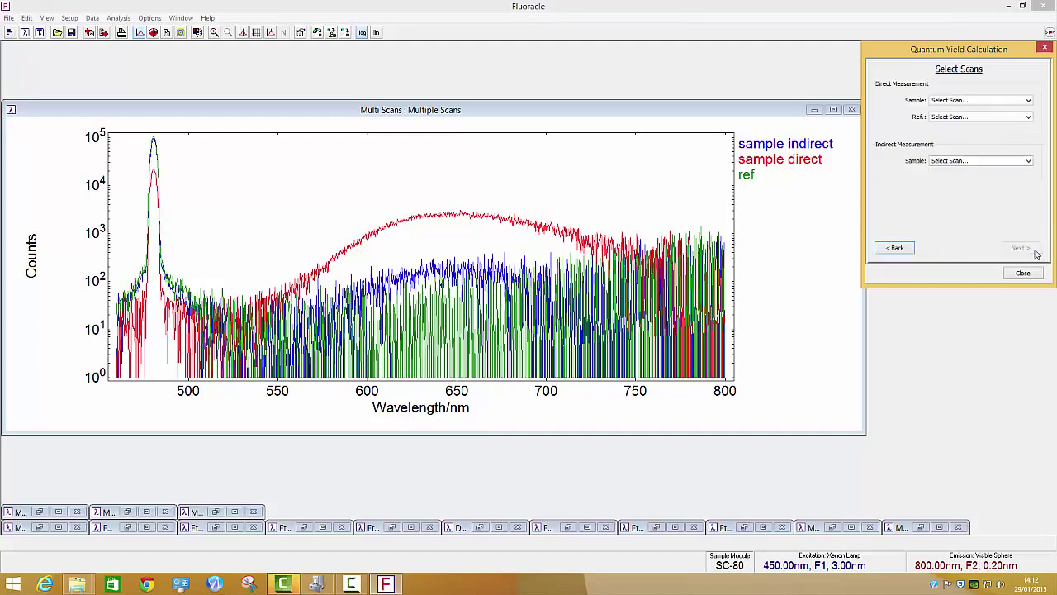
Assign sample direct, ref and sample indirect as the direct, reference and indirect scans
click(1030, 102)
click(994, 123)
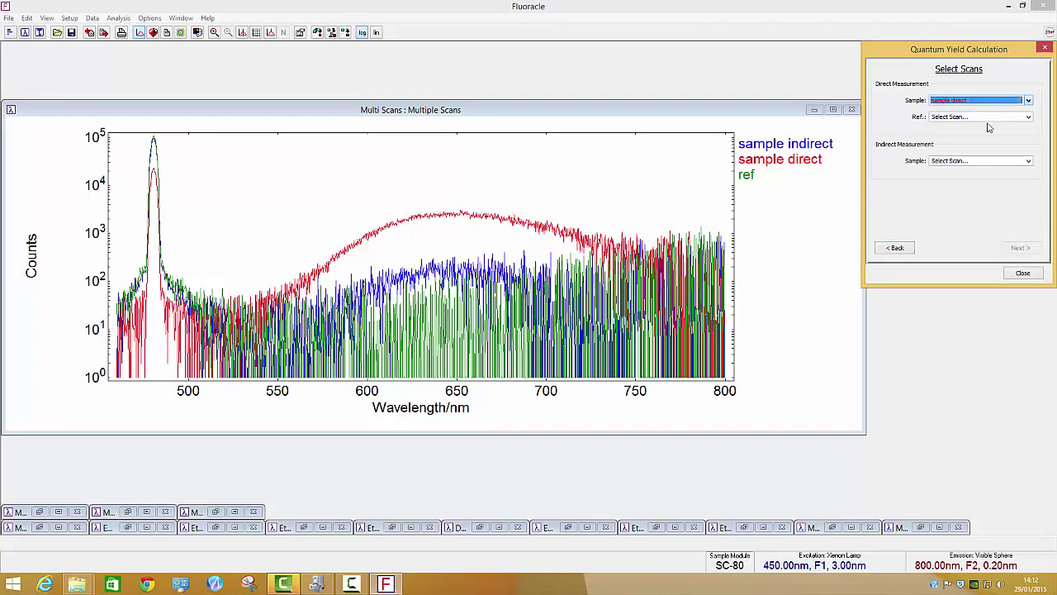
click(1028, 116)
click(971, 149)
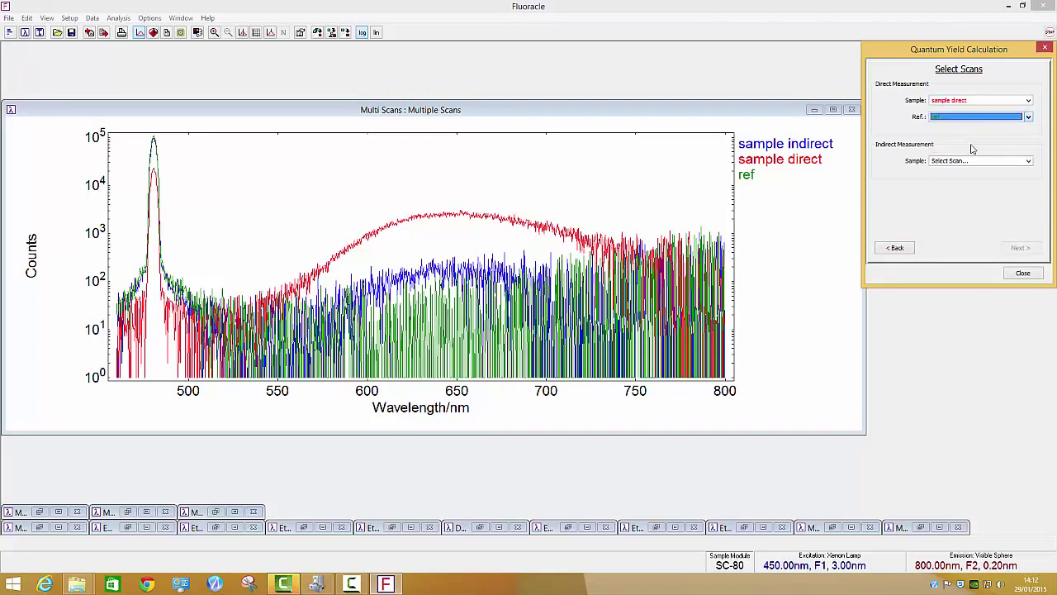
click(1028, 162)
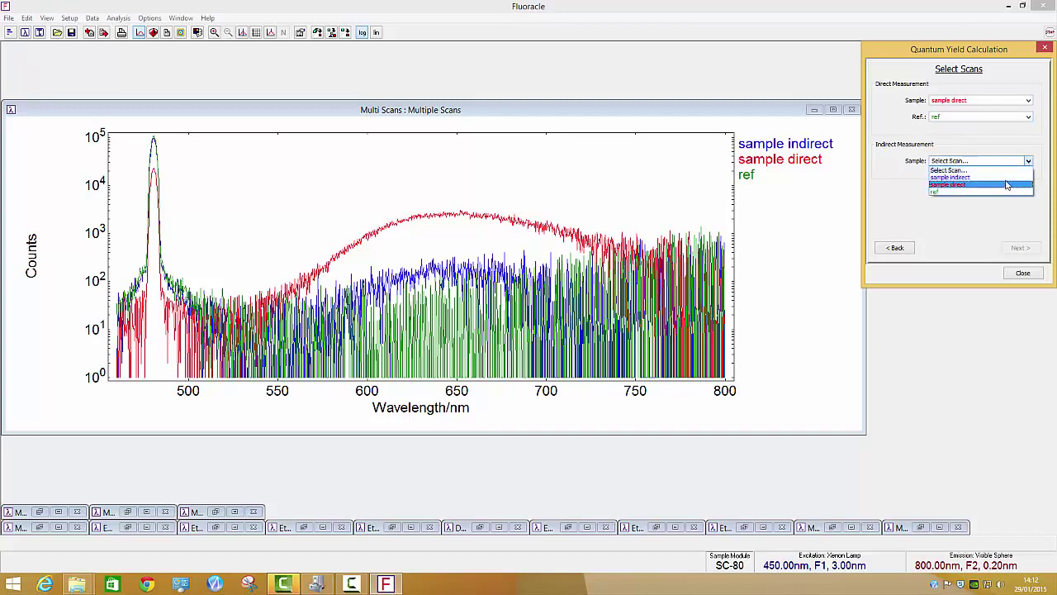
click(1005, 177)
click(1011, 248)
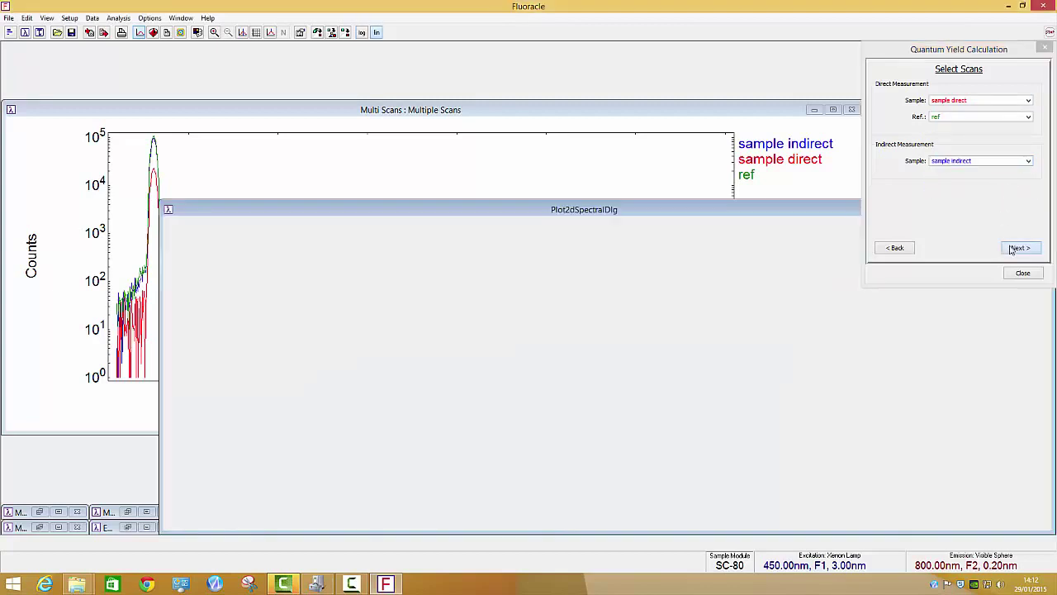
Mark 473.50–490.25 nm scatter and 535–785 nm emission ranges, yielding QY 91.9%
drag(141, 335, 171, 341)
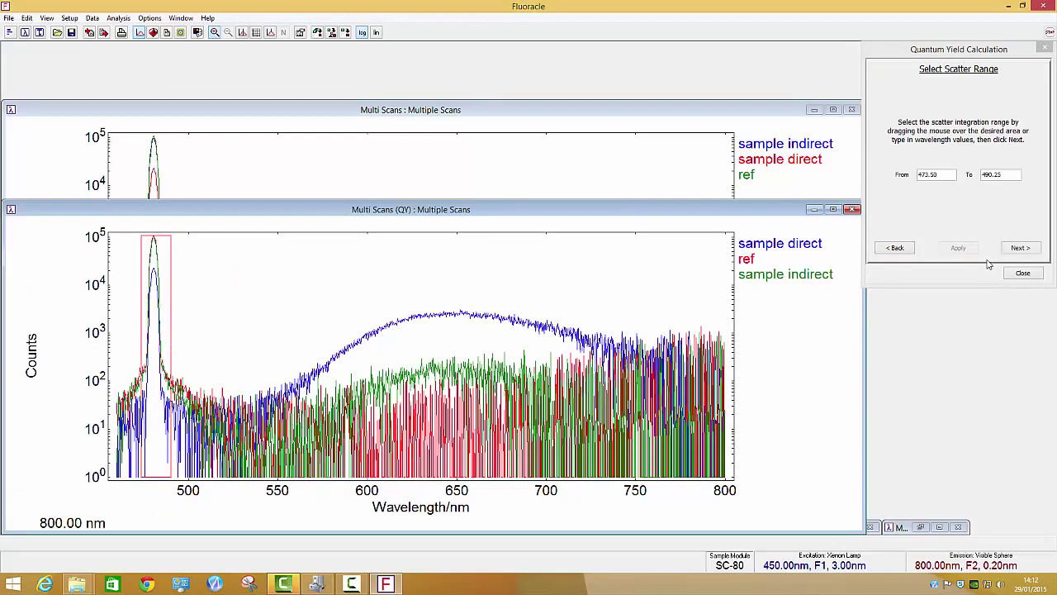
click(1019, 248)
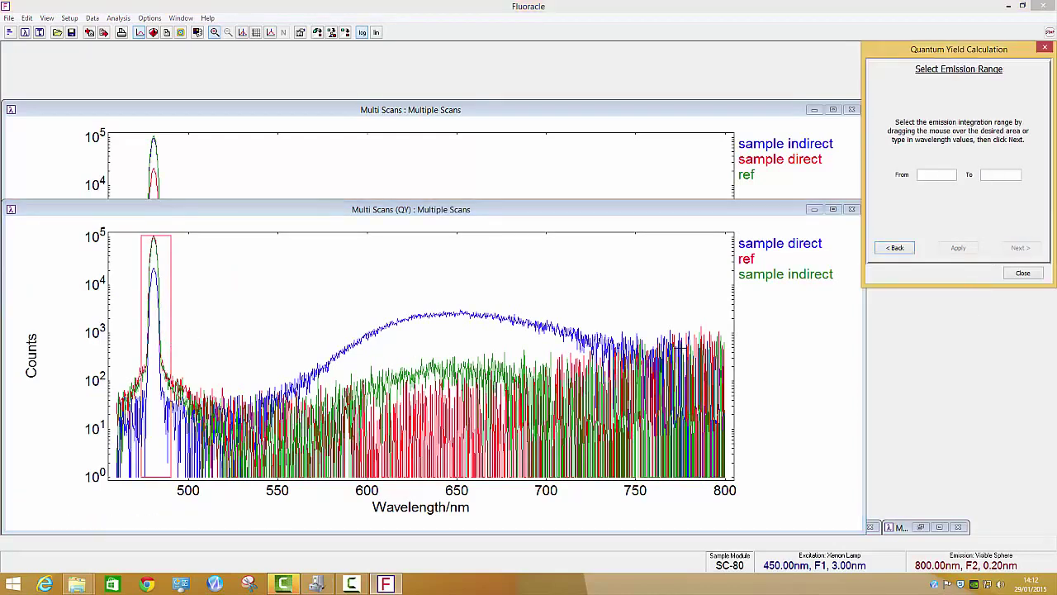
drag(250, 390, 698, 390)
click(1005, 245)
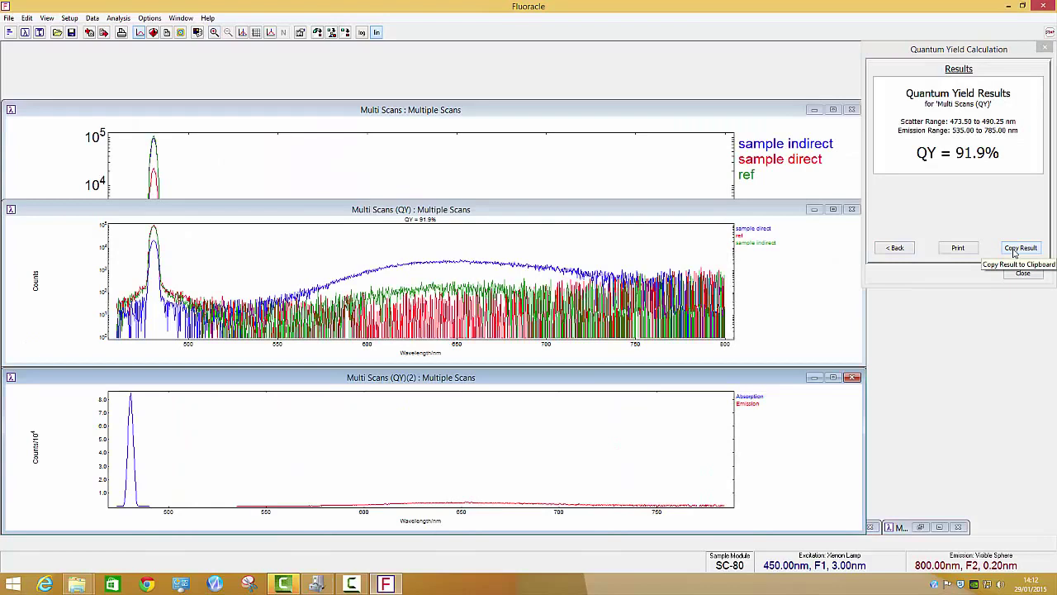
Copy the 91.9% quantum yield result to the clipboard
click(1014, 251)
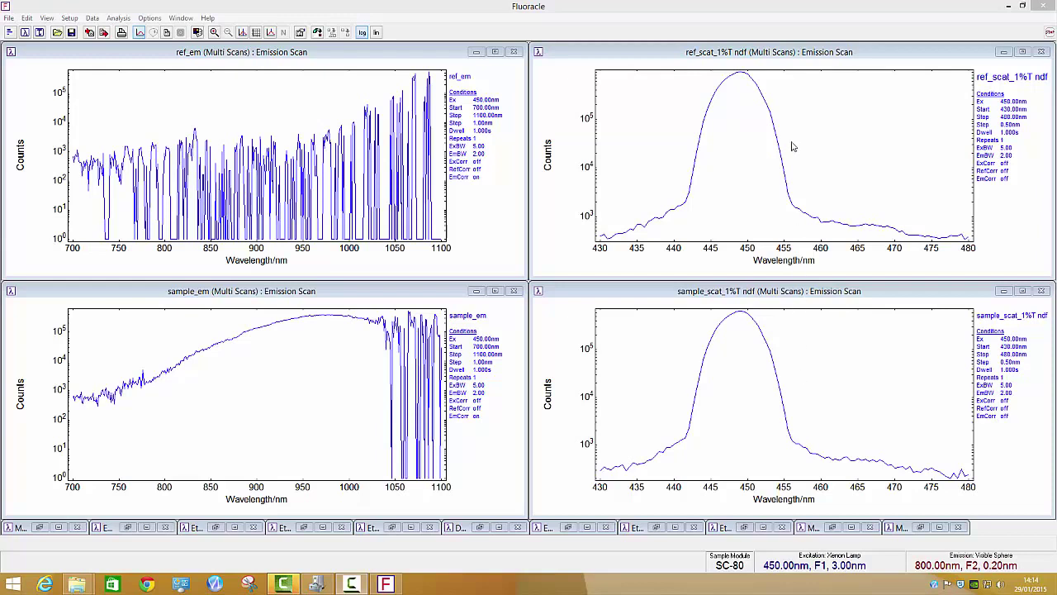
Insert the ref_scat_1%T ndf scan into the sample_scat scatter plot
click(709, 10)
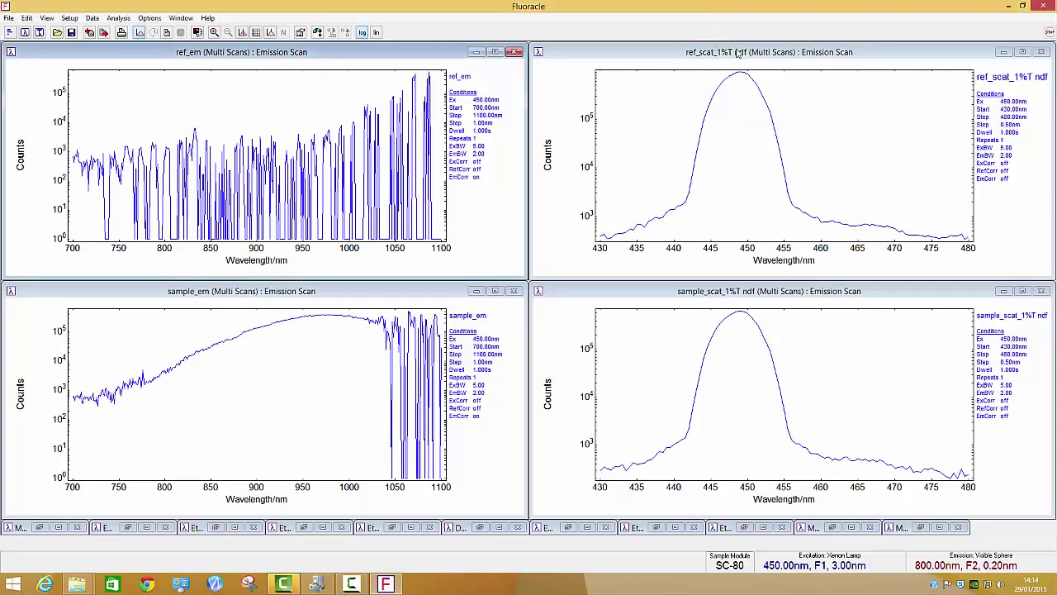
click(668, 61)
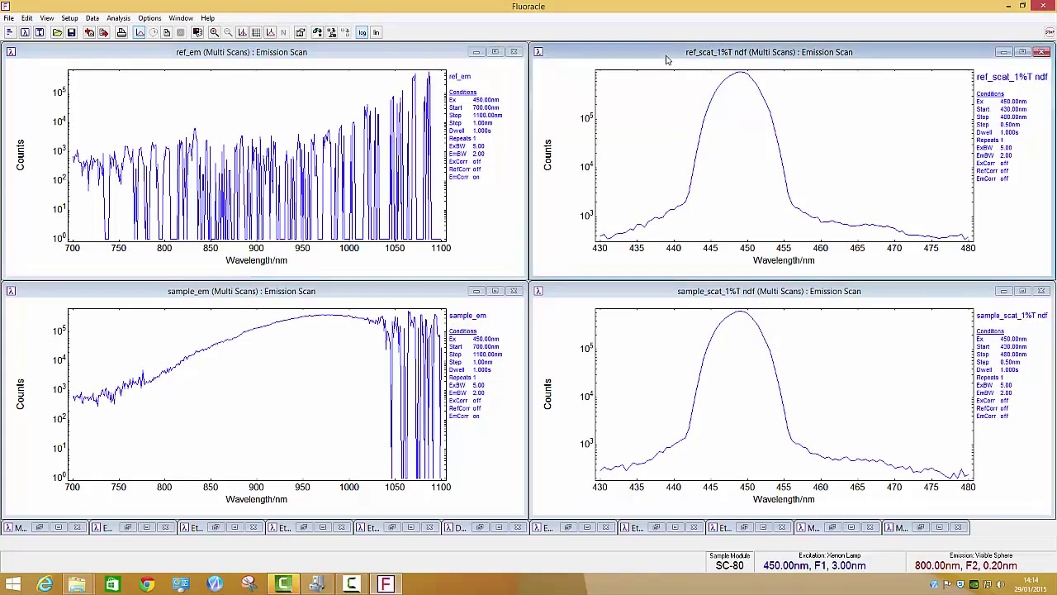
right_click(648, 341)
click(681, 419)
click(457, 270)
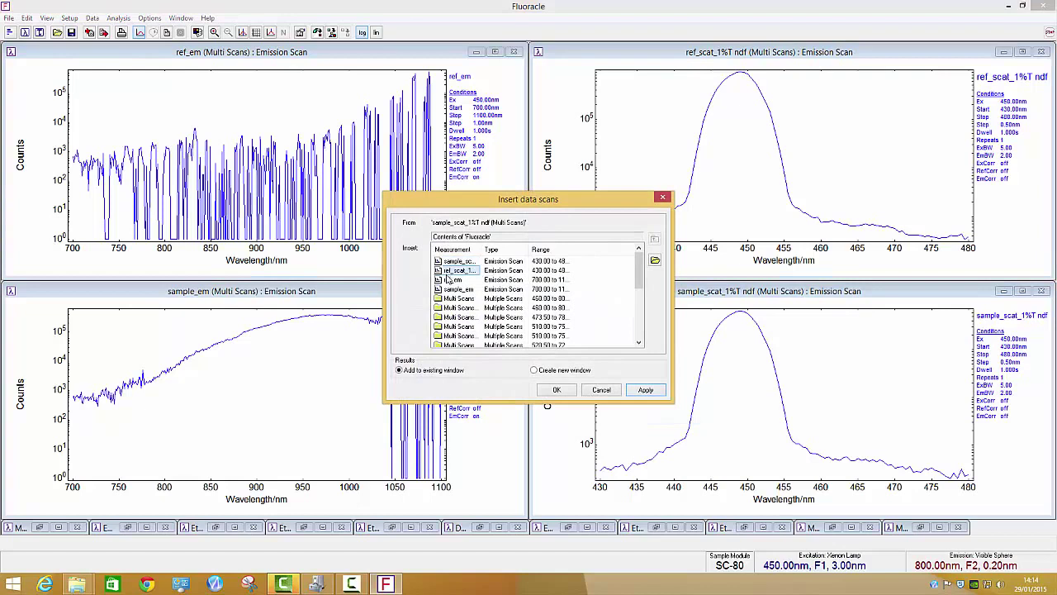
click(553, 390)
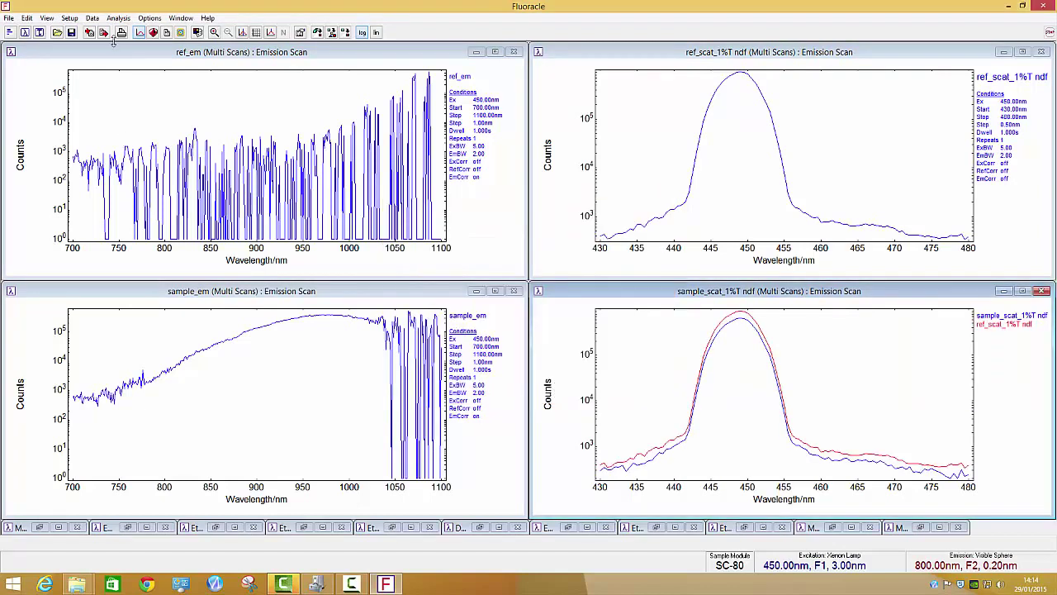
Make a ×100 scaled copy of both scatter scans and minimise the unscaled reference scatter window
click(92, 17)
click(103, 44)
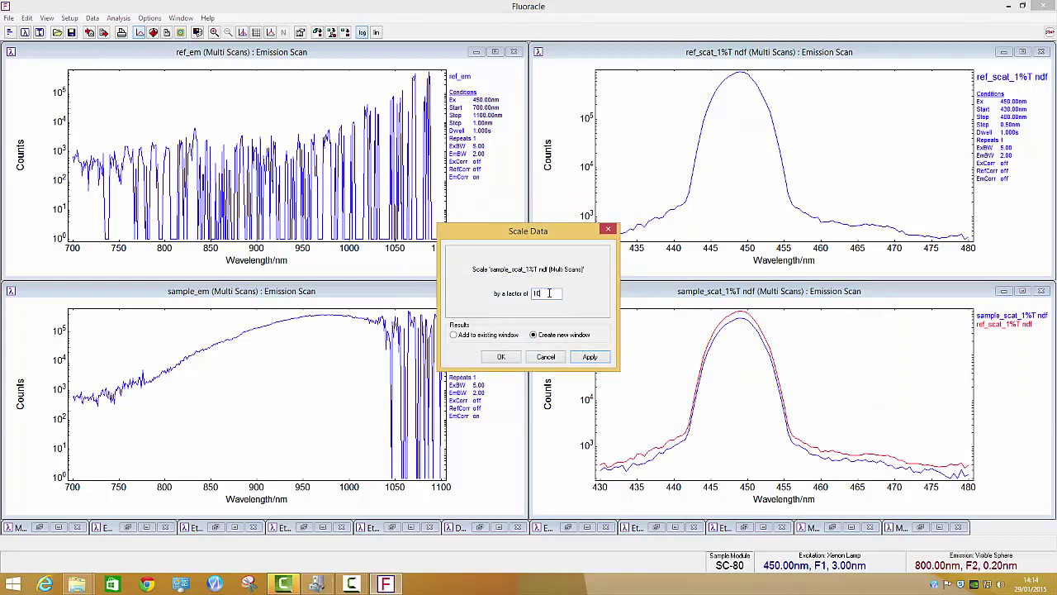
key(Return)
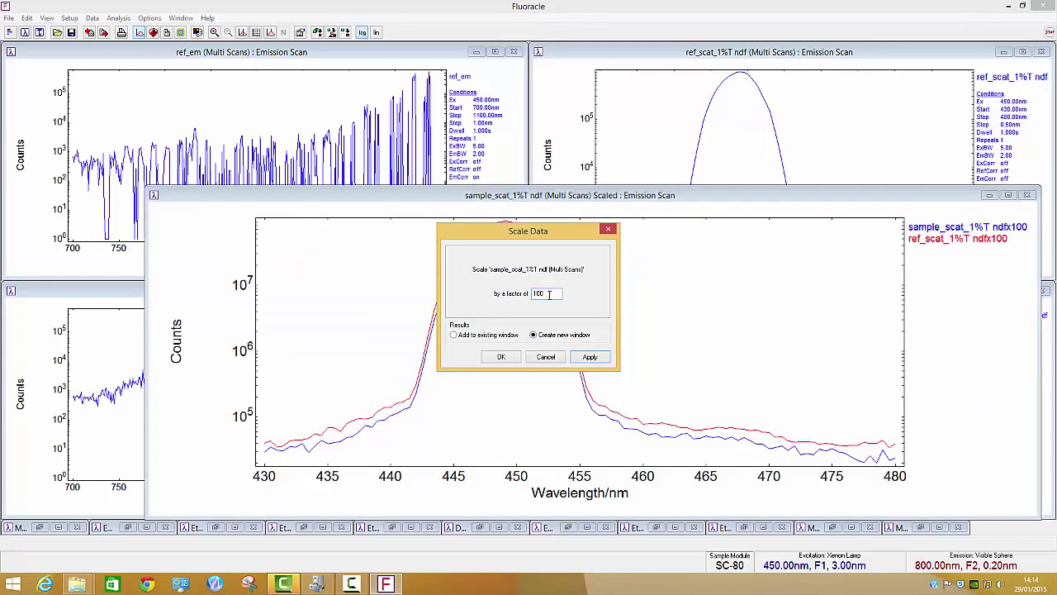
click(556, 360)
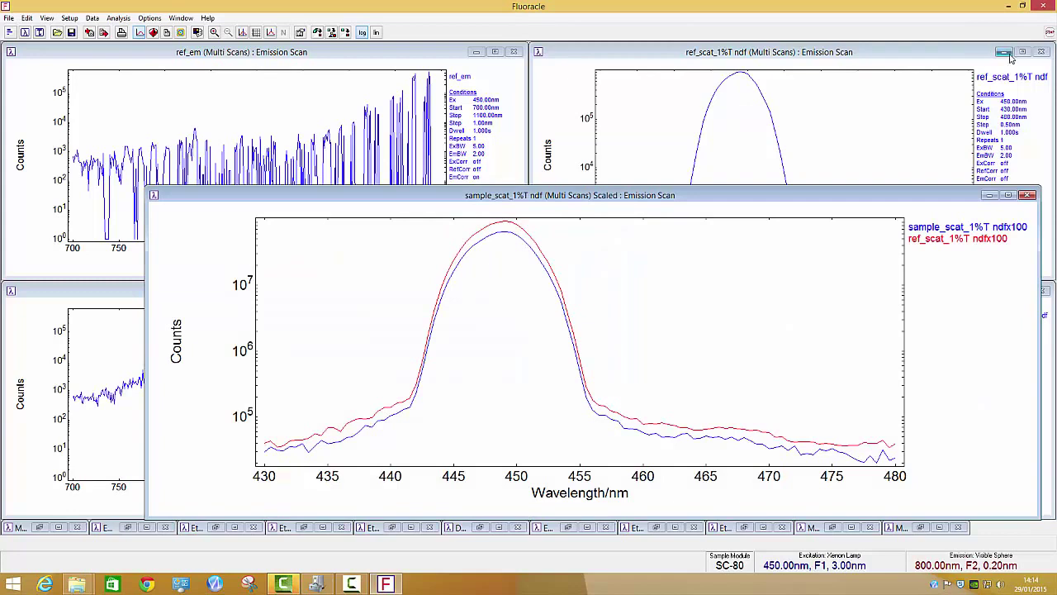
click(1004, 52)
drag(939, 197, 884, 128)
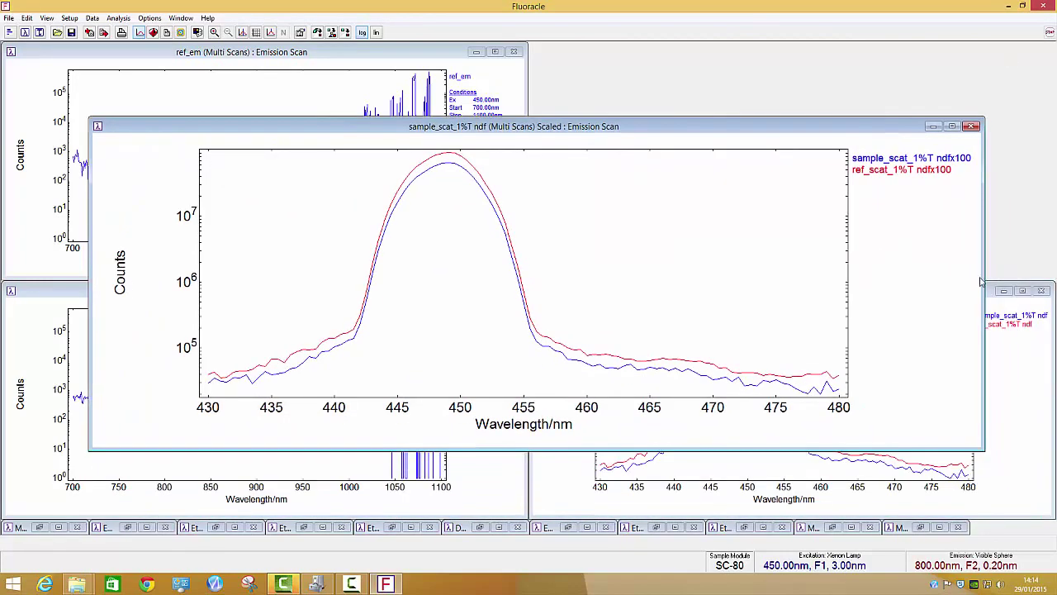
Tile the emission and ×100 scatter windows vertically and overlay them in one enlarged Multi Scans plot
click(1004, 290)
click(181, 18)
click(186, 32)
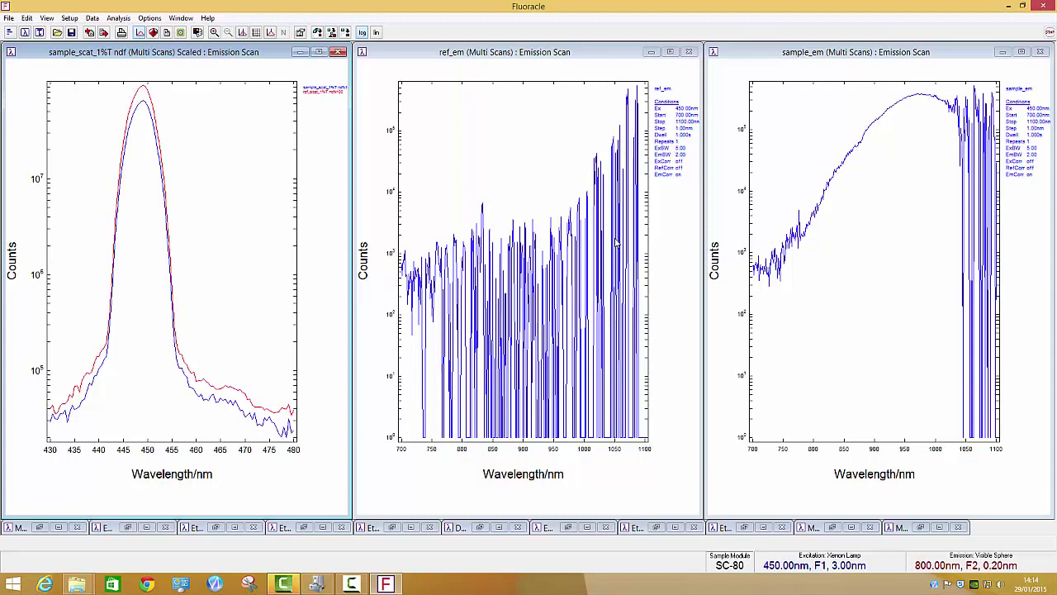
click(318, 34)
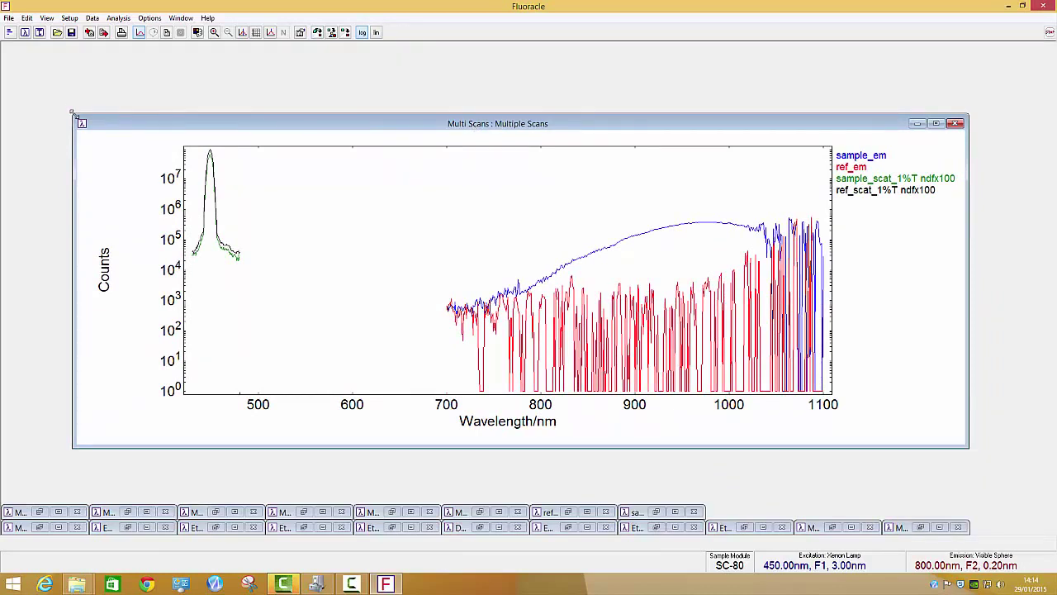
drag(72, 113, 51, 76)
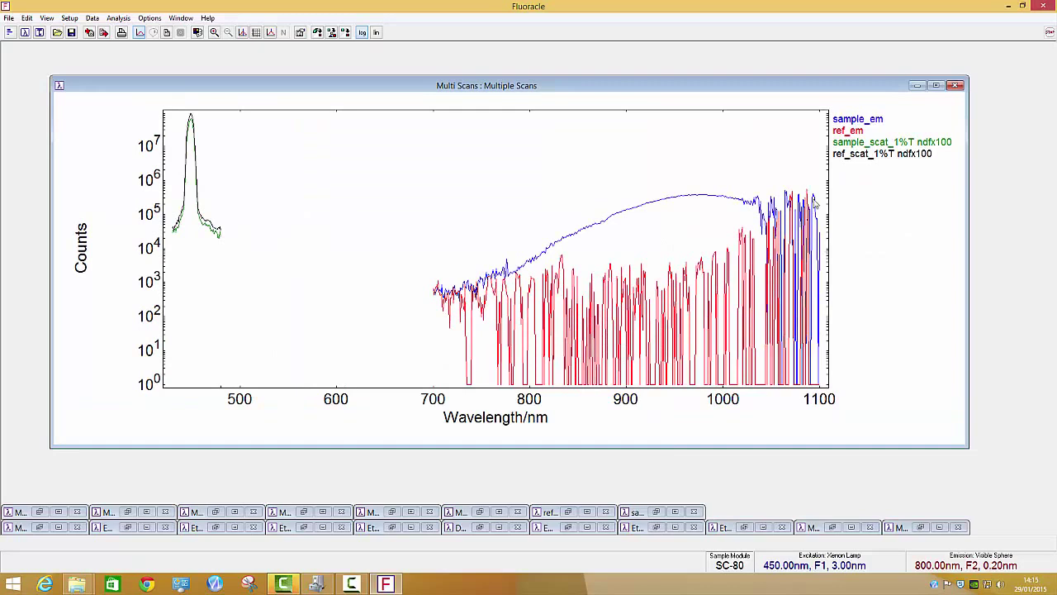
Start a Quantum Yield calculation with the sample type set to Liquid
click(118, 17)
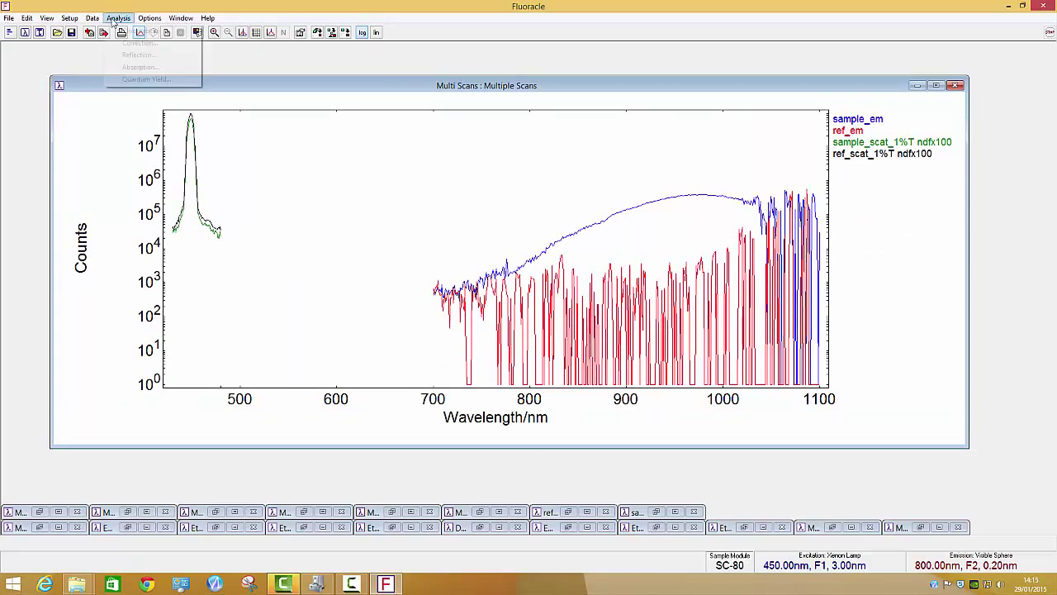
click(140, 80)
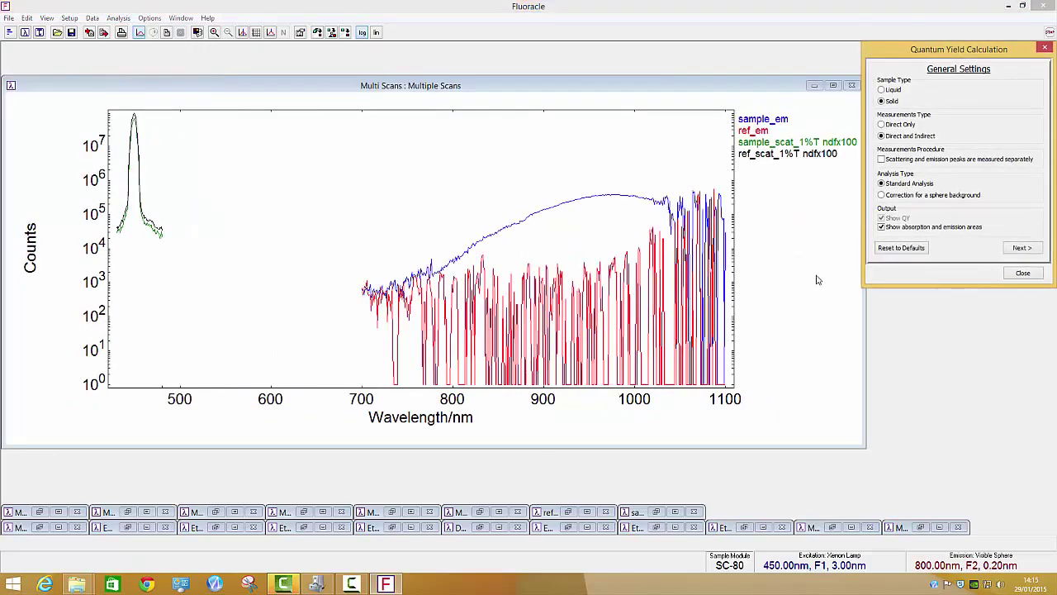
click(893, 90)
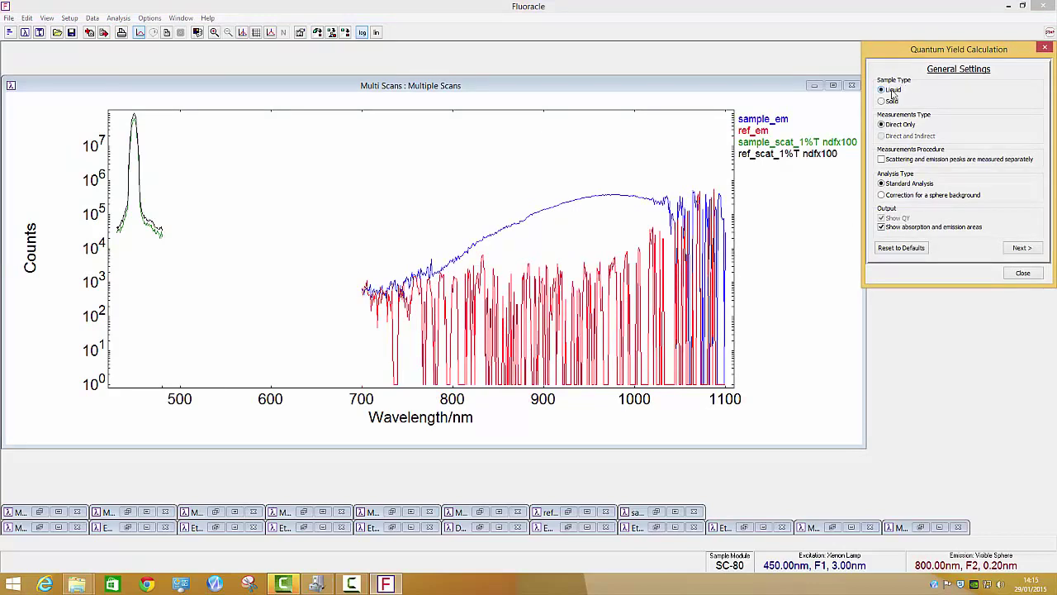